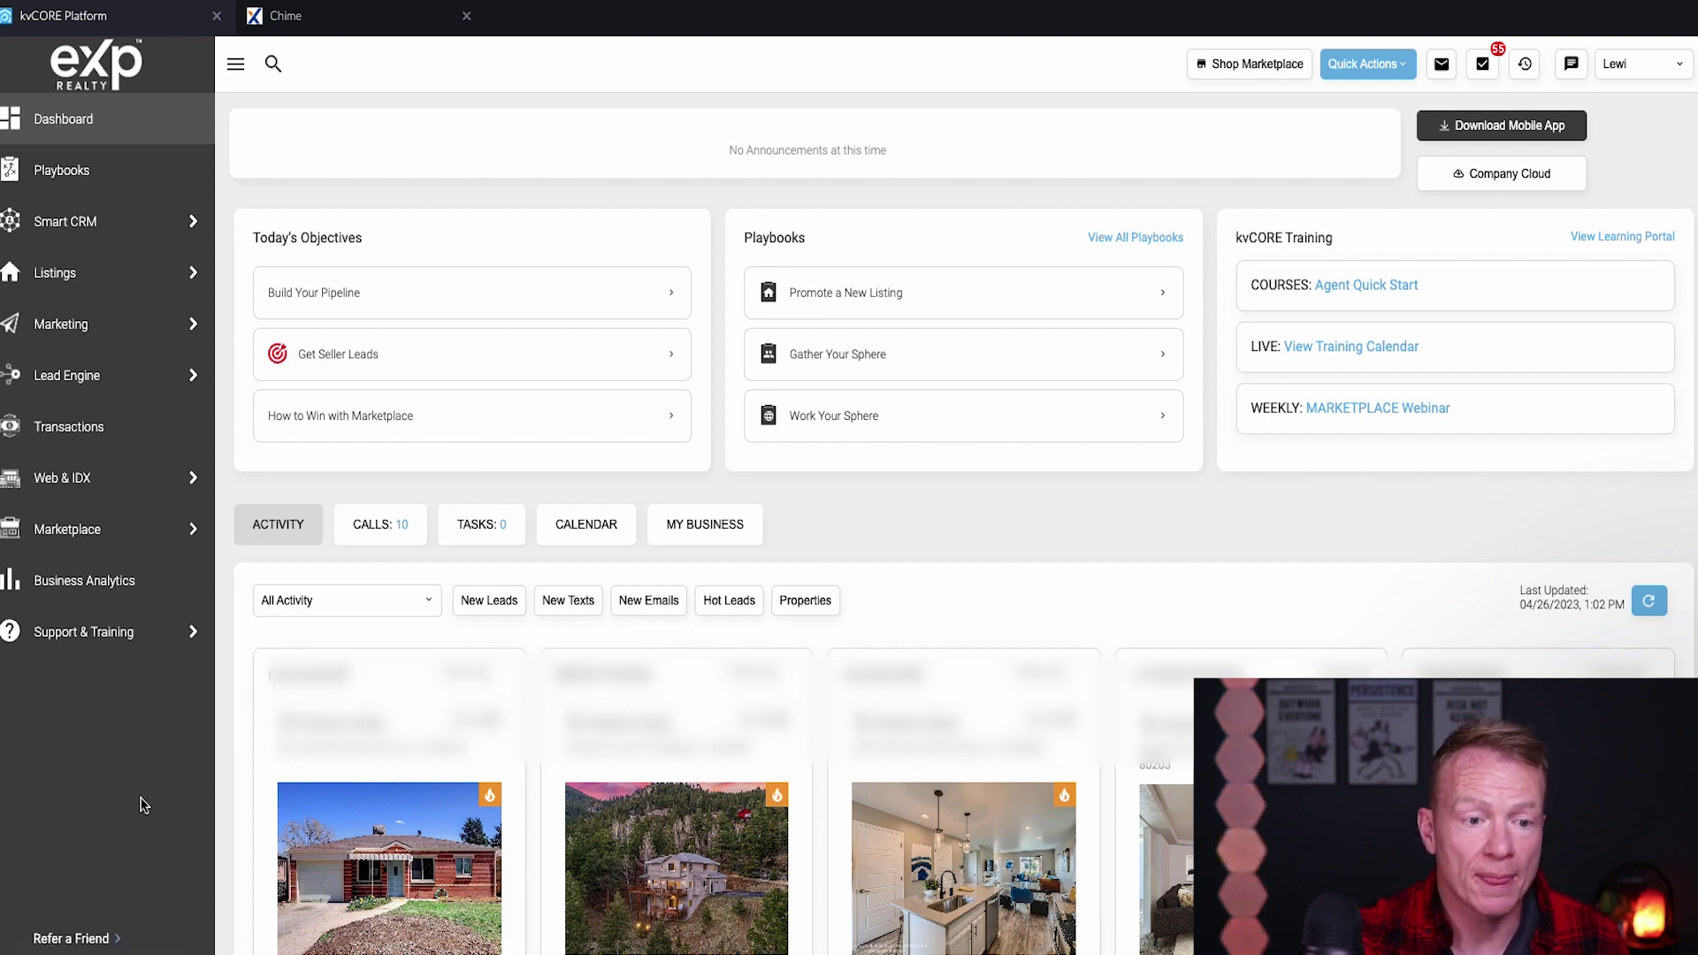
- Export all 179 Smart CRM contacts to the account email address
mouse_move(105, 279)
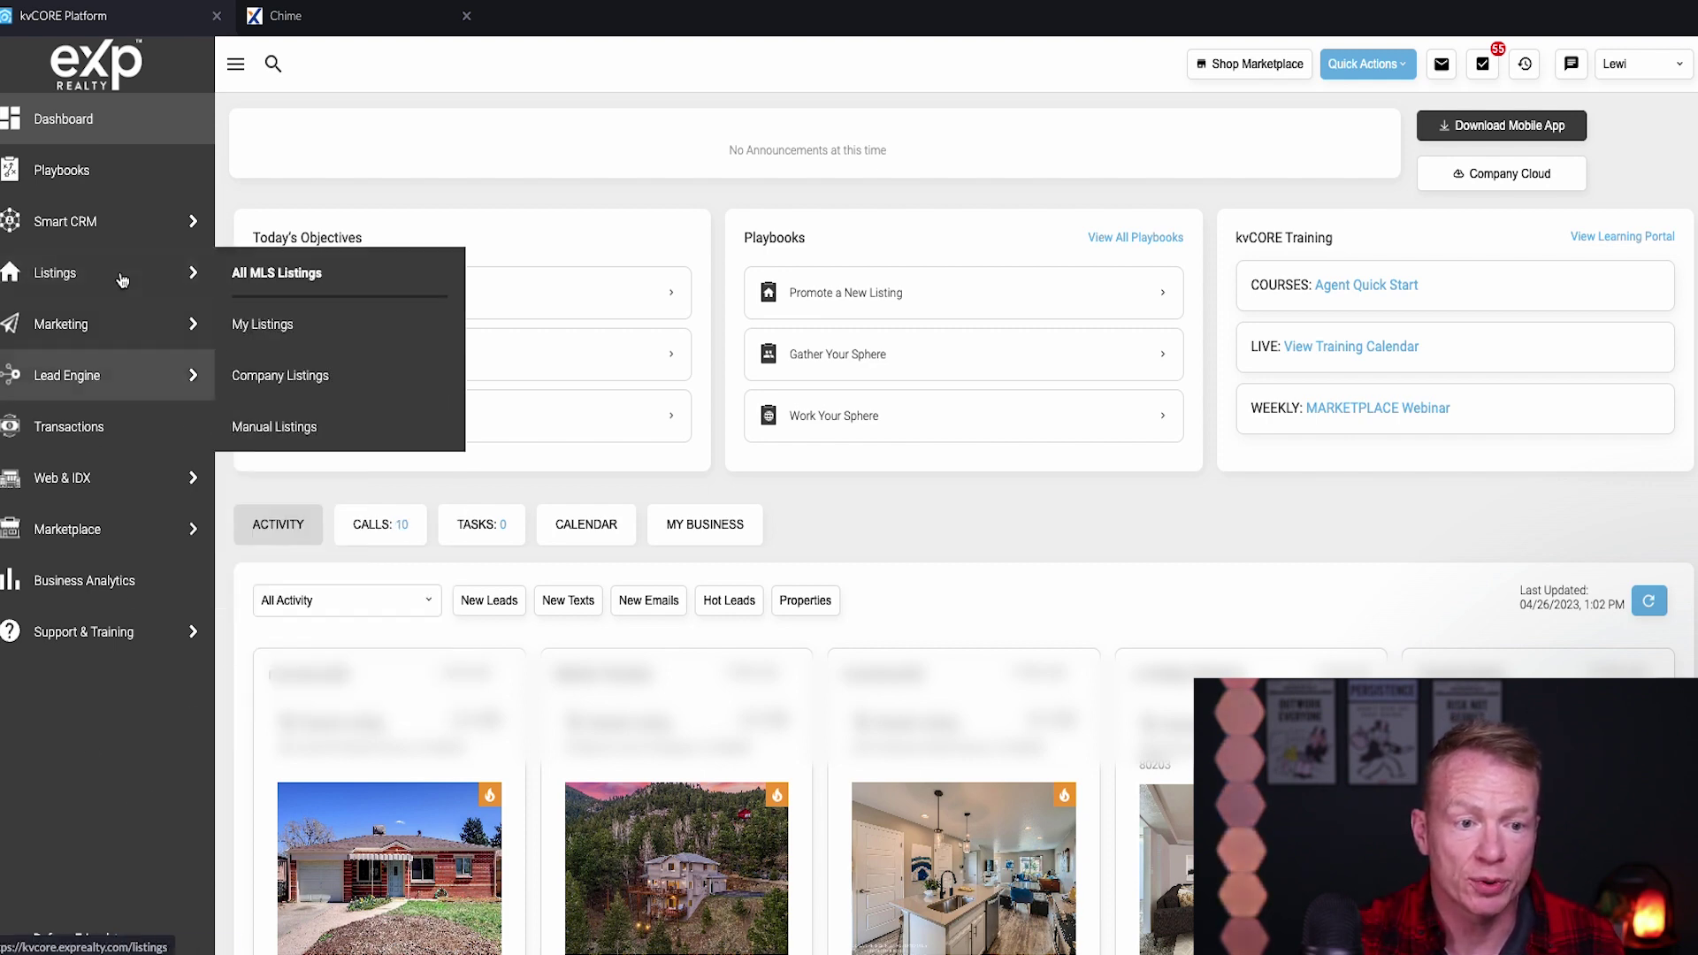
left_click(100, 223)
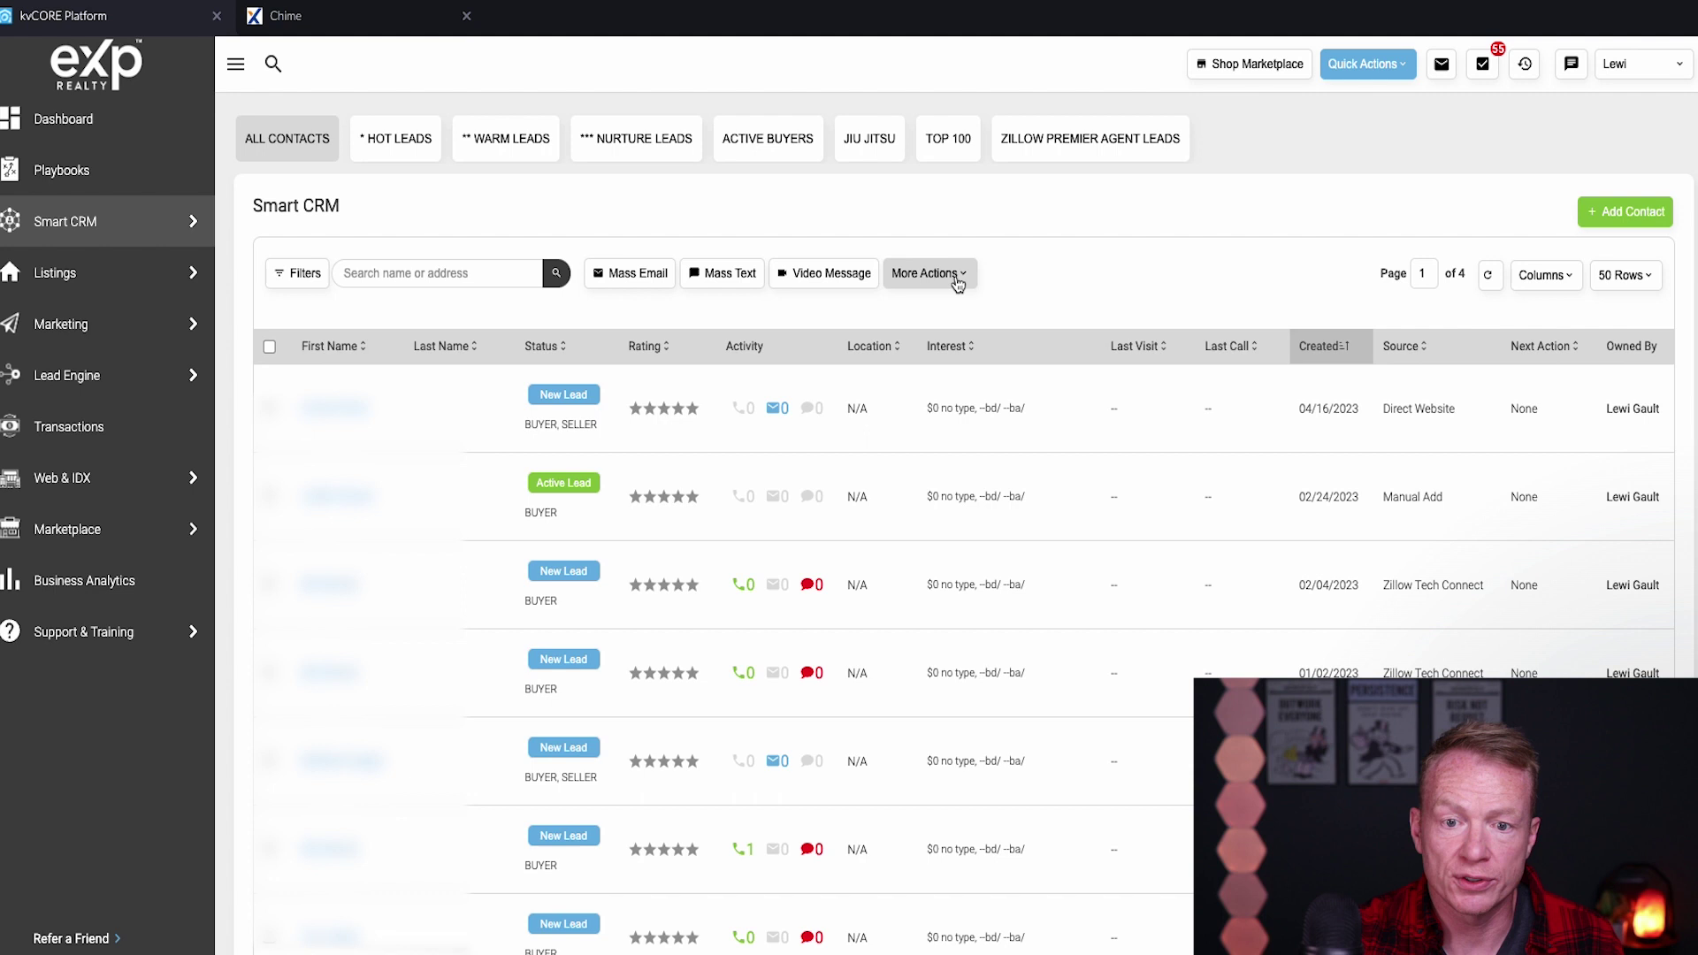
left_click(963, 277)
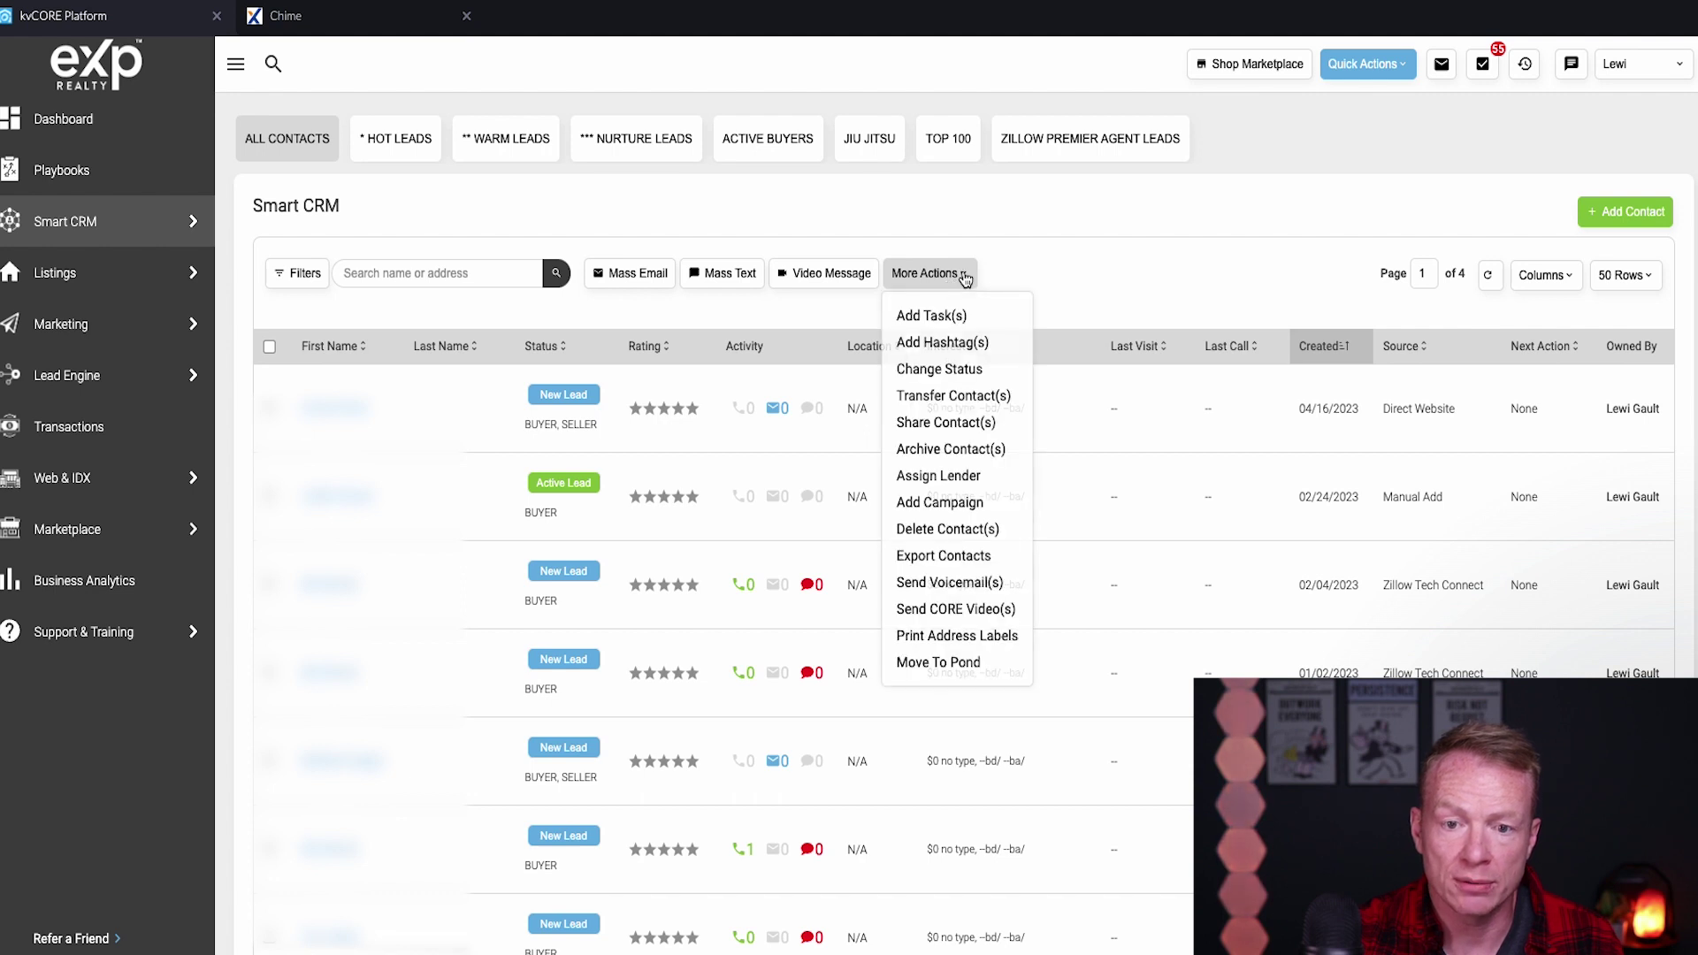
left_click(956, 559)
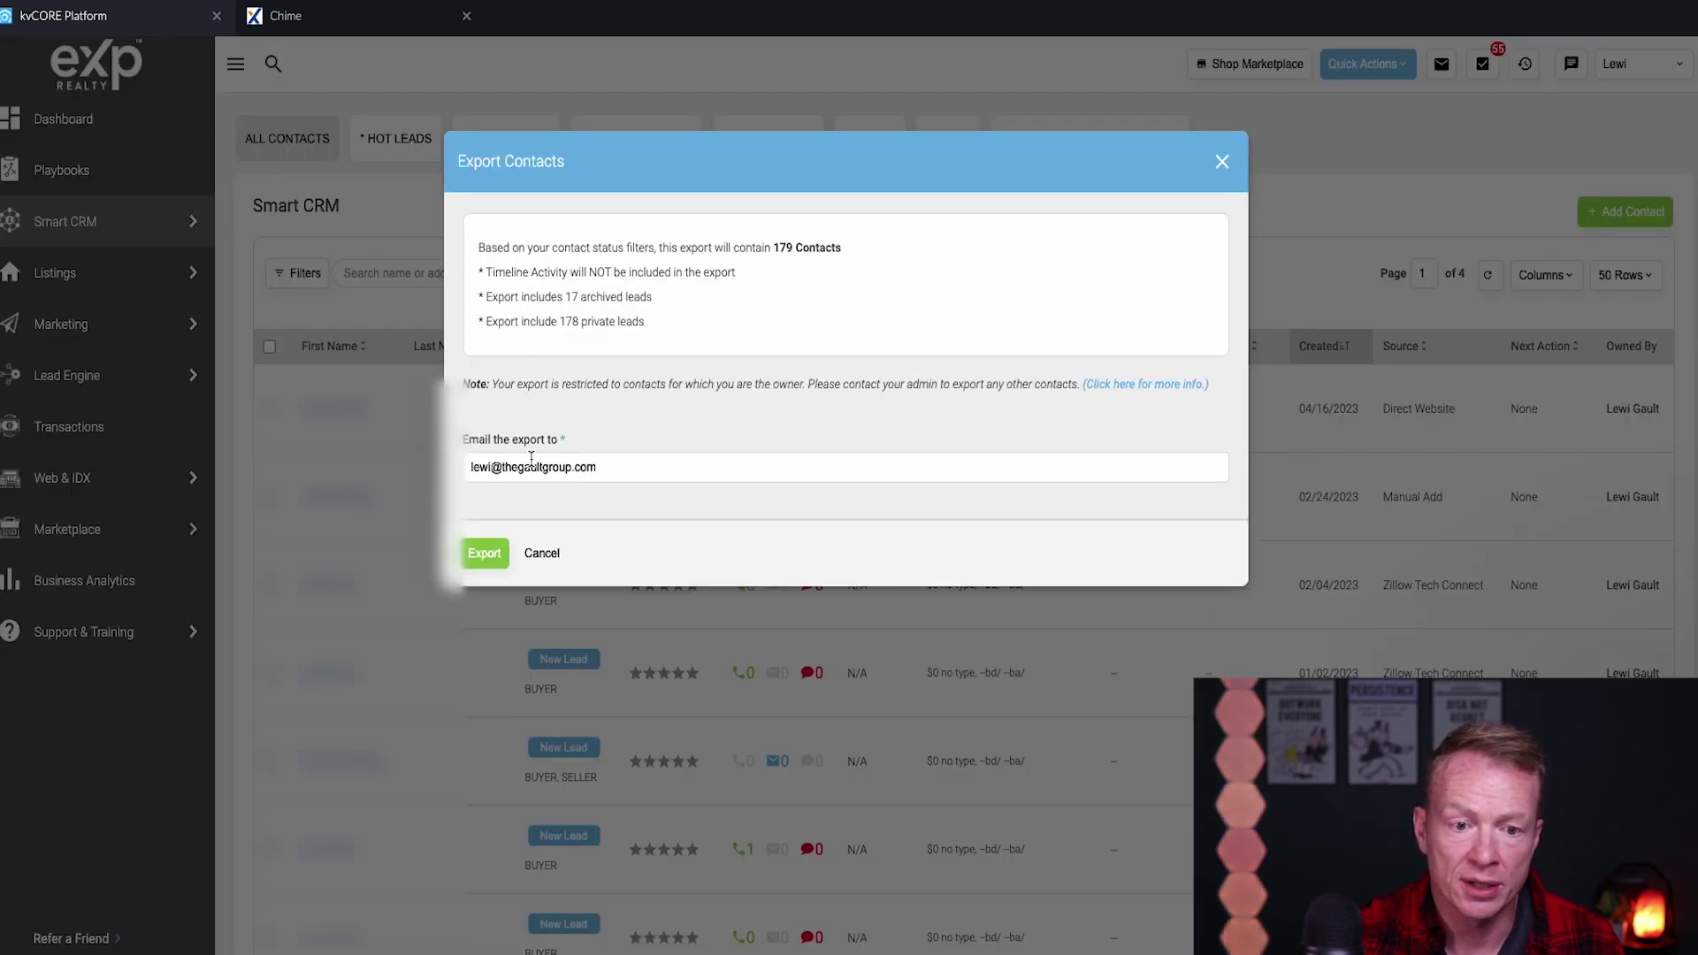
left_click(489, 553)
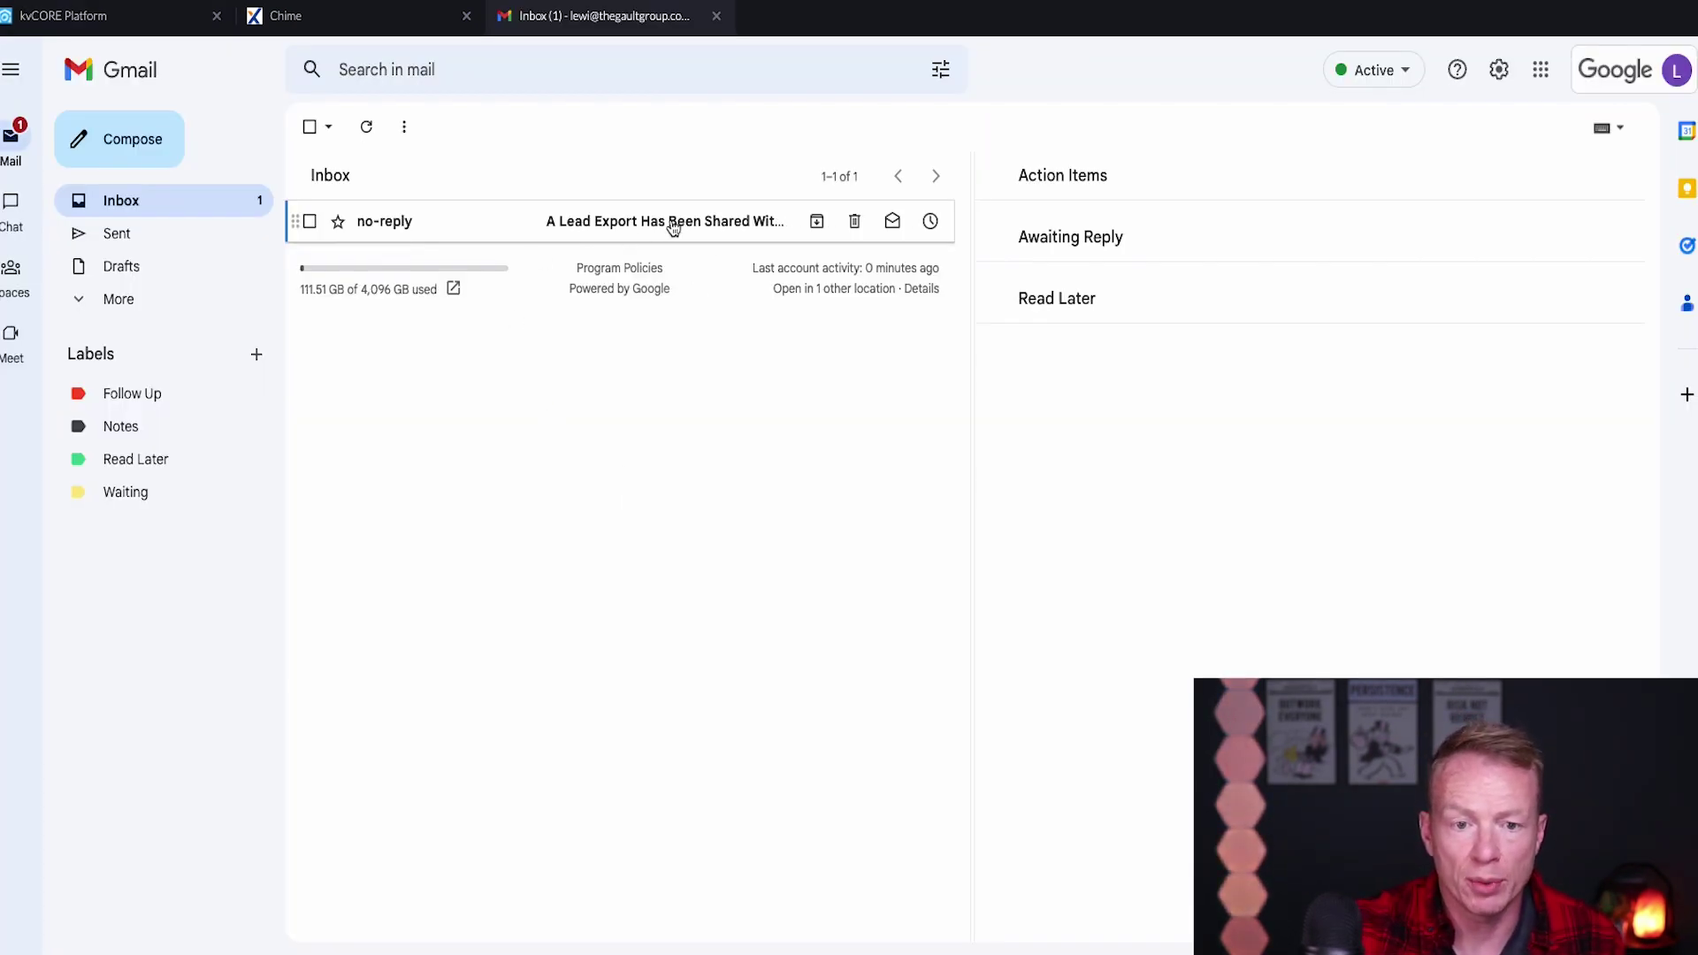
- Open the 'A Lead Export Has Been Shared With You' email and download its contacts CSV
left_click(614, 223)
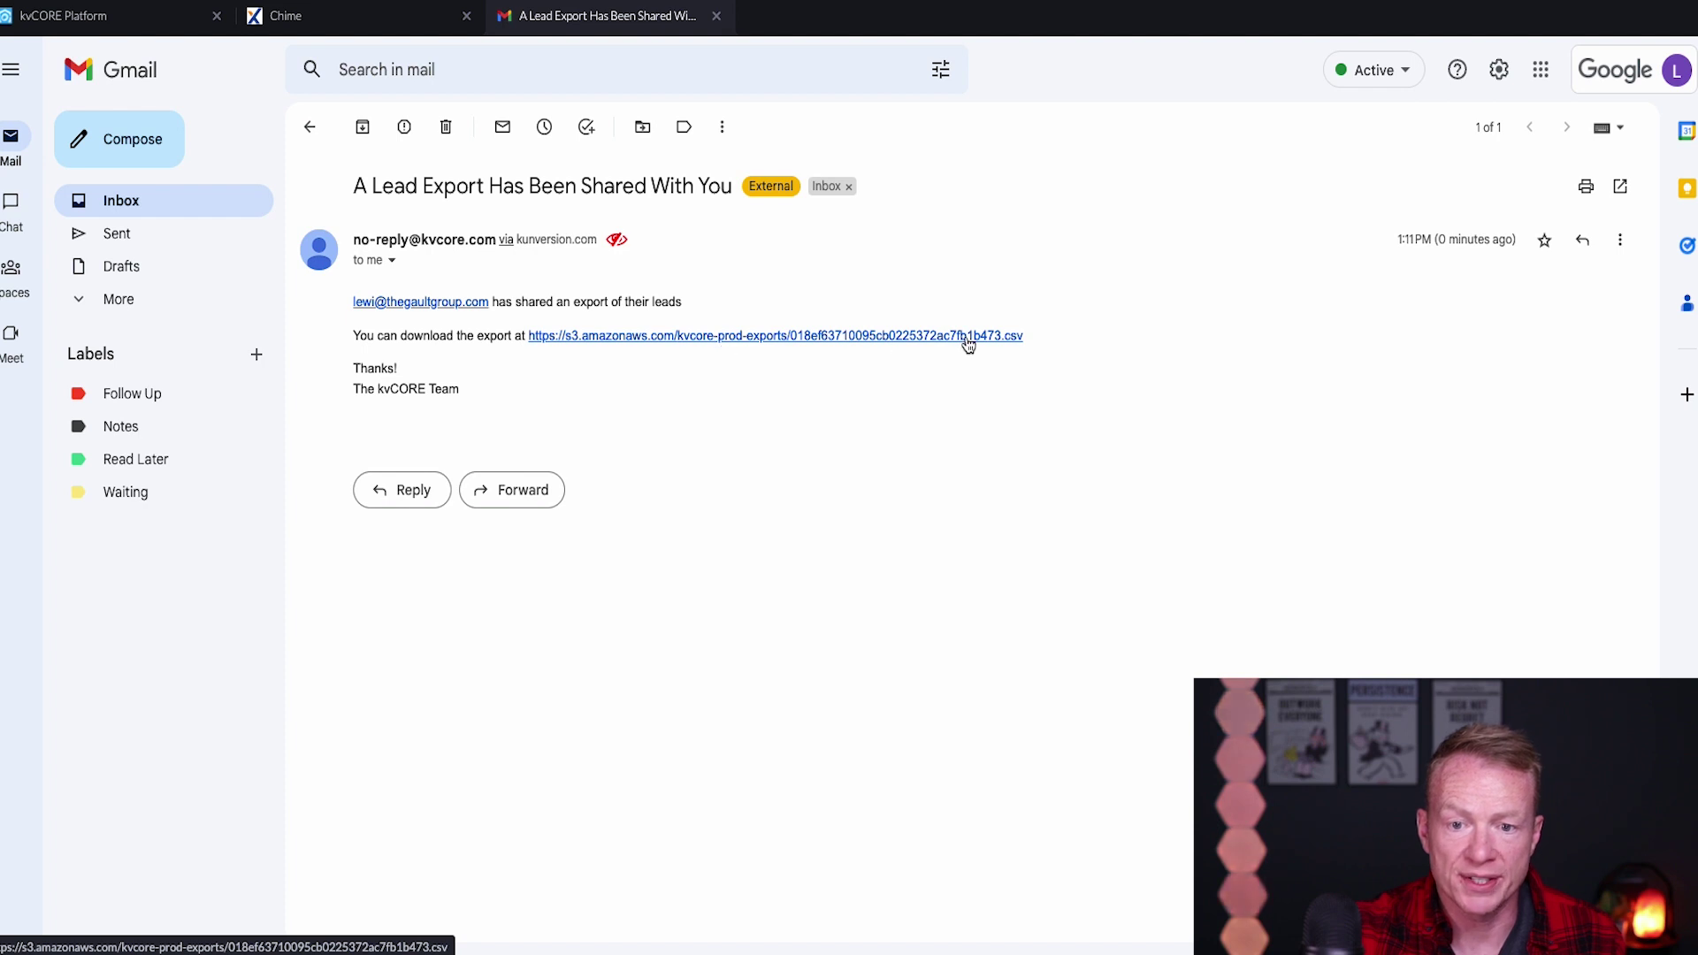
left_click(903, 339)
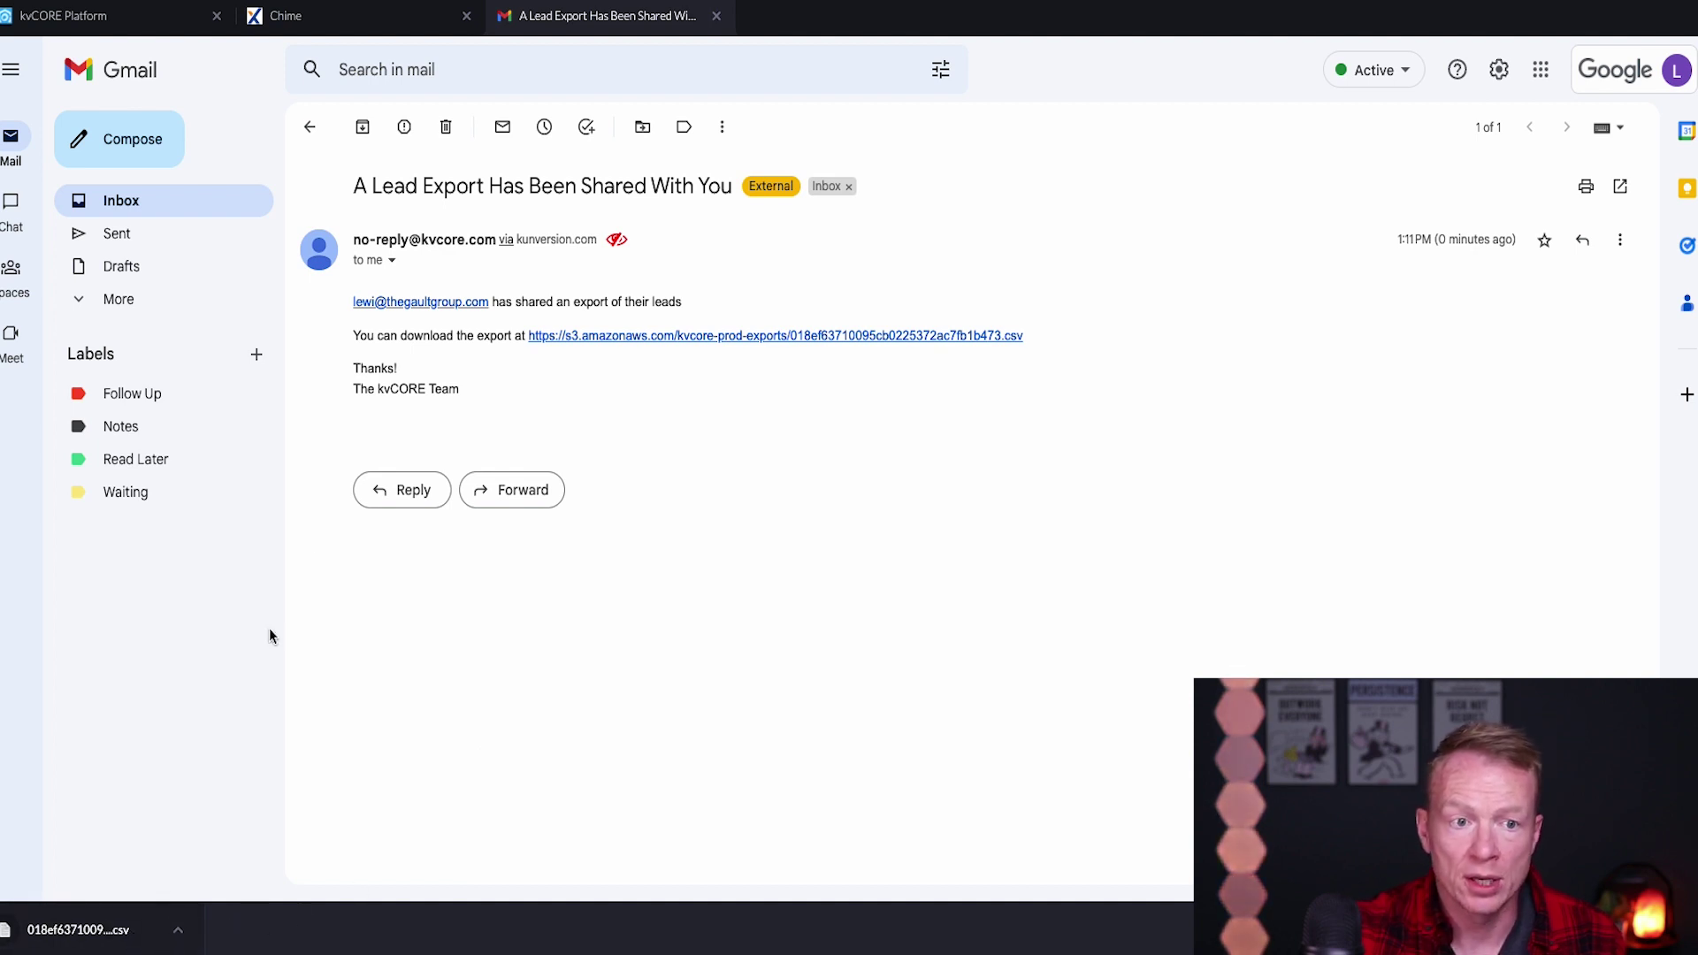
- Start a lead import from Chime's People list, uploading the downloaded kvCORE contacts CSV
left_click(404, 27)
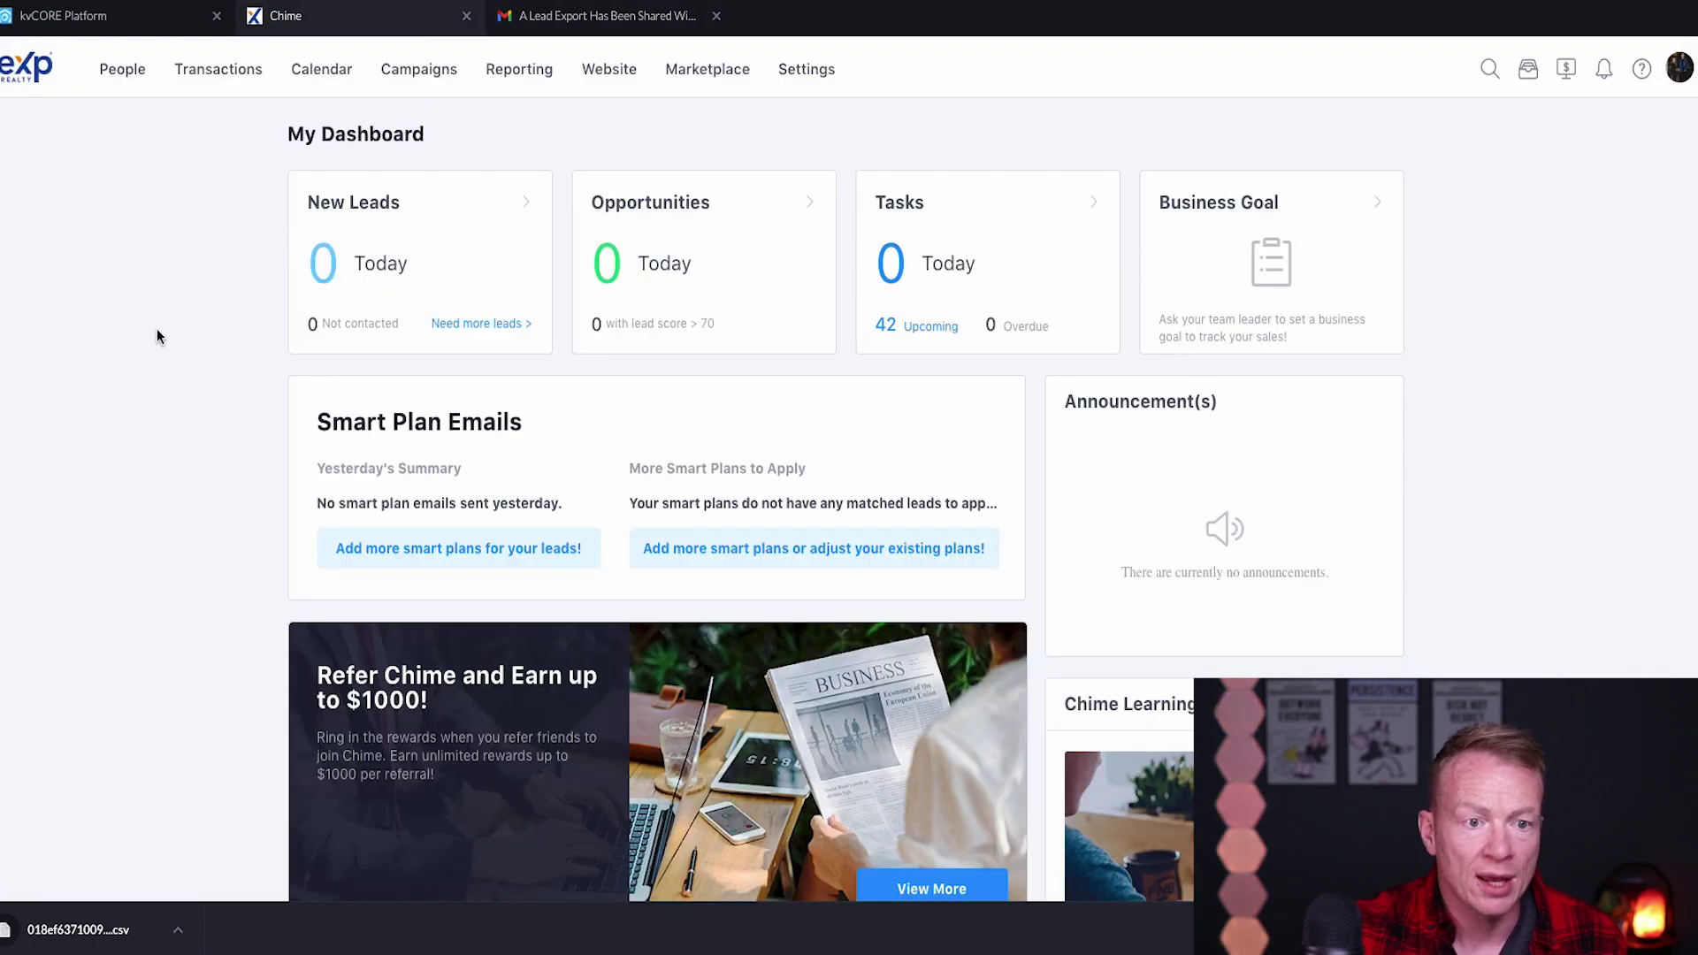
left_click(129, 74)
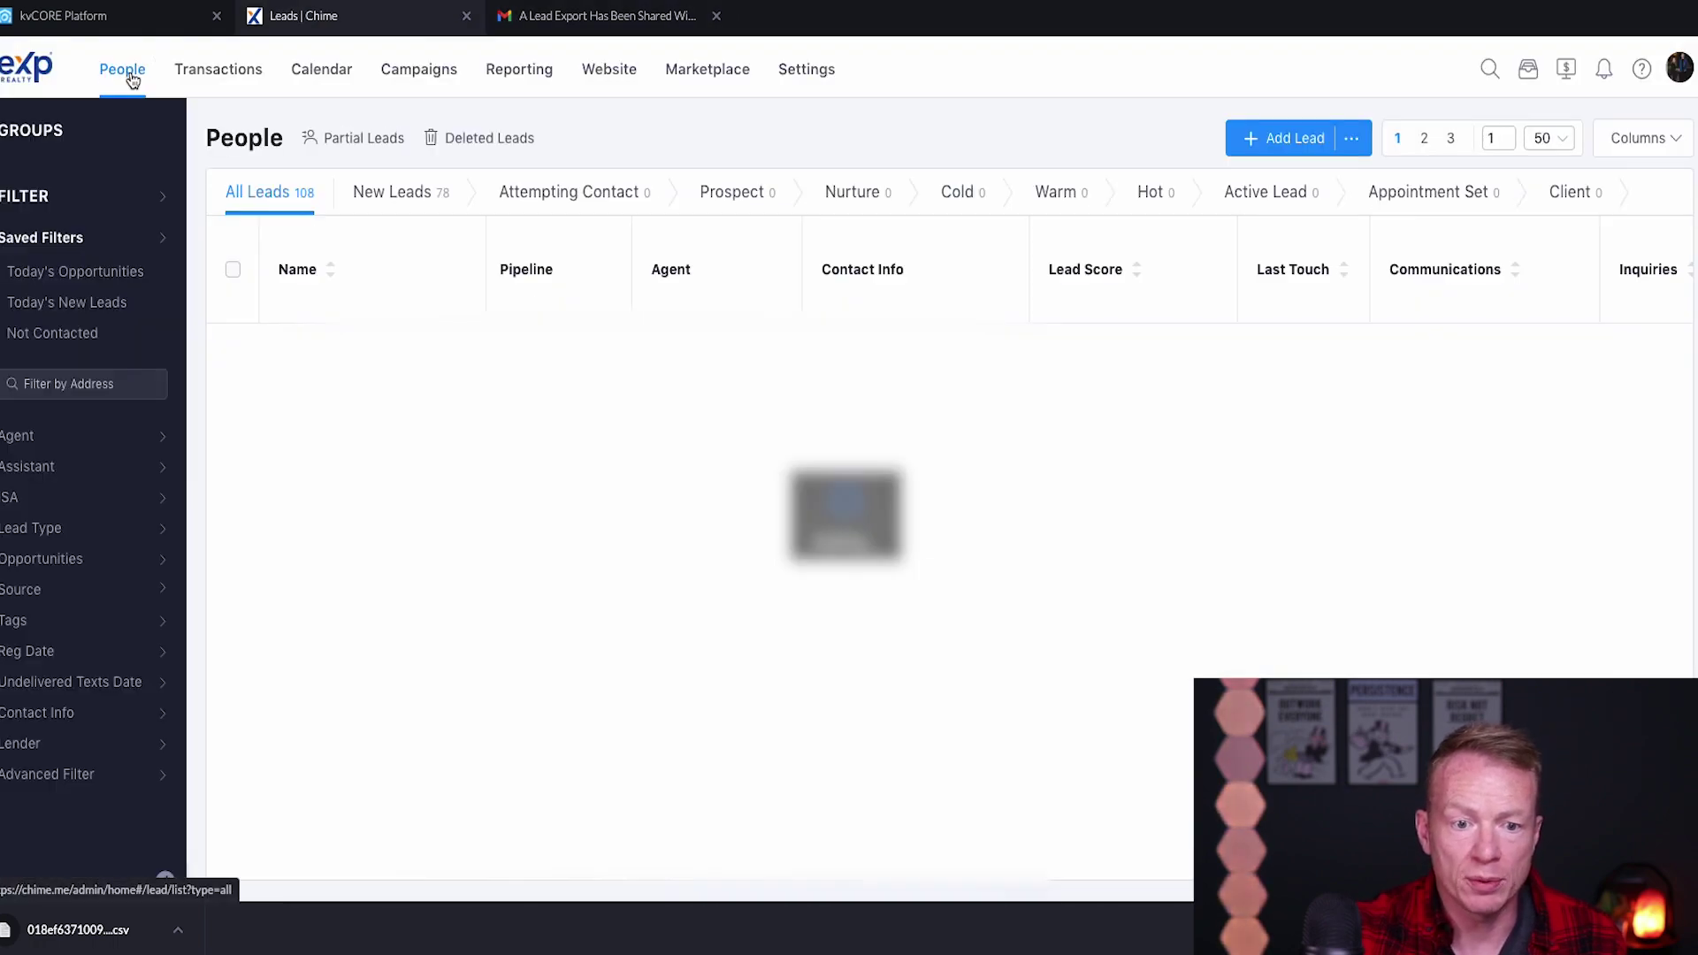
left_click(1351, 141)
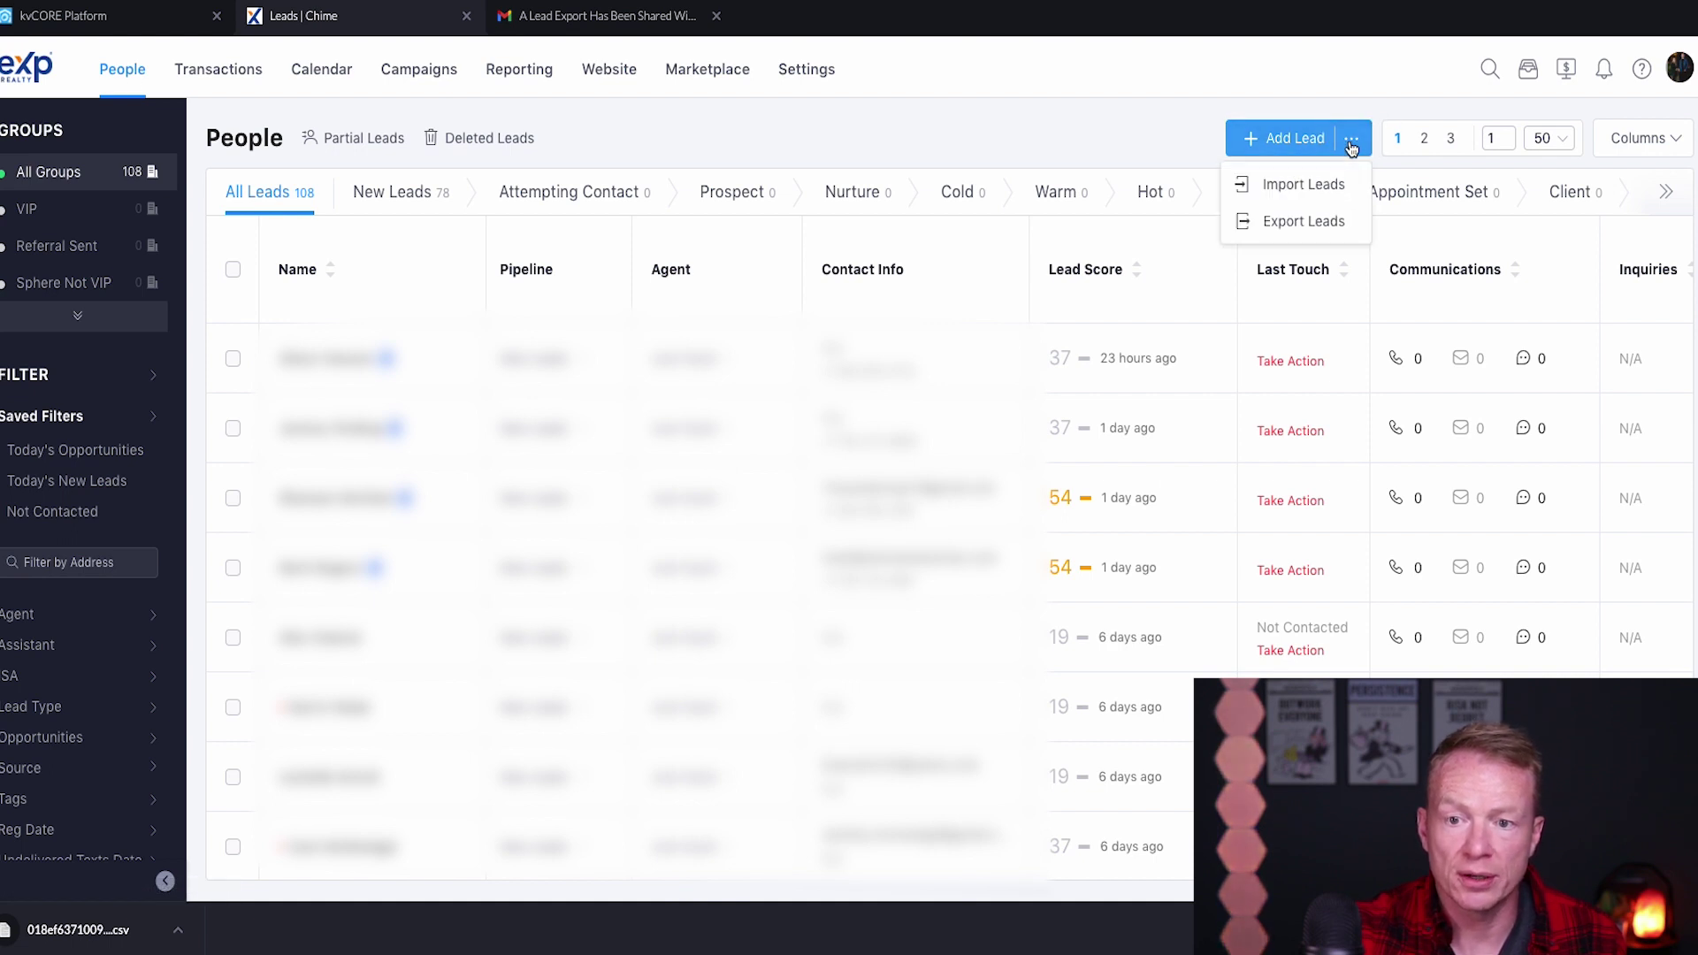
left_click(1314, 184)
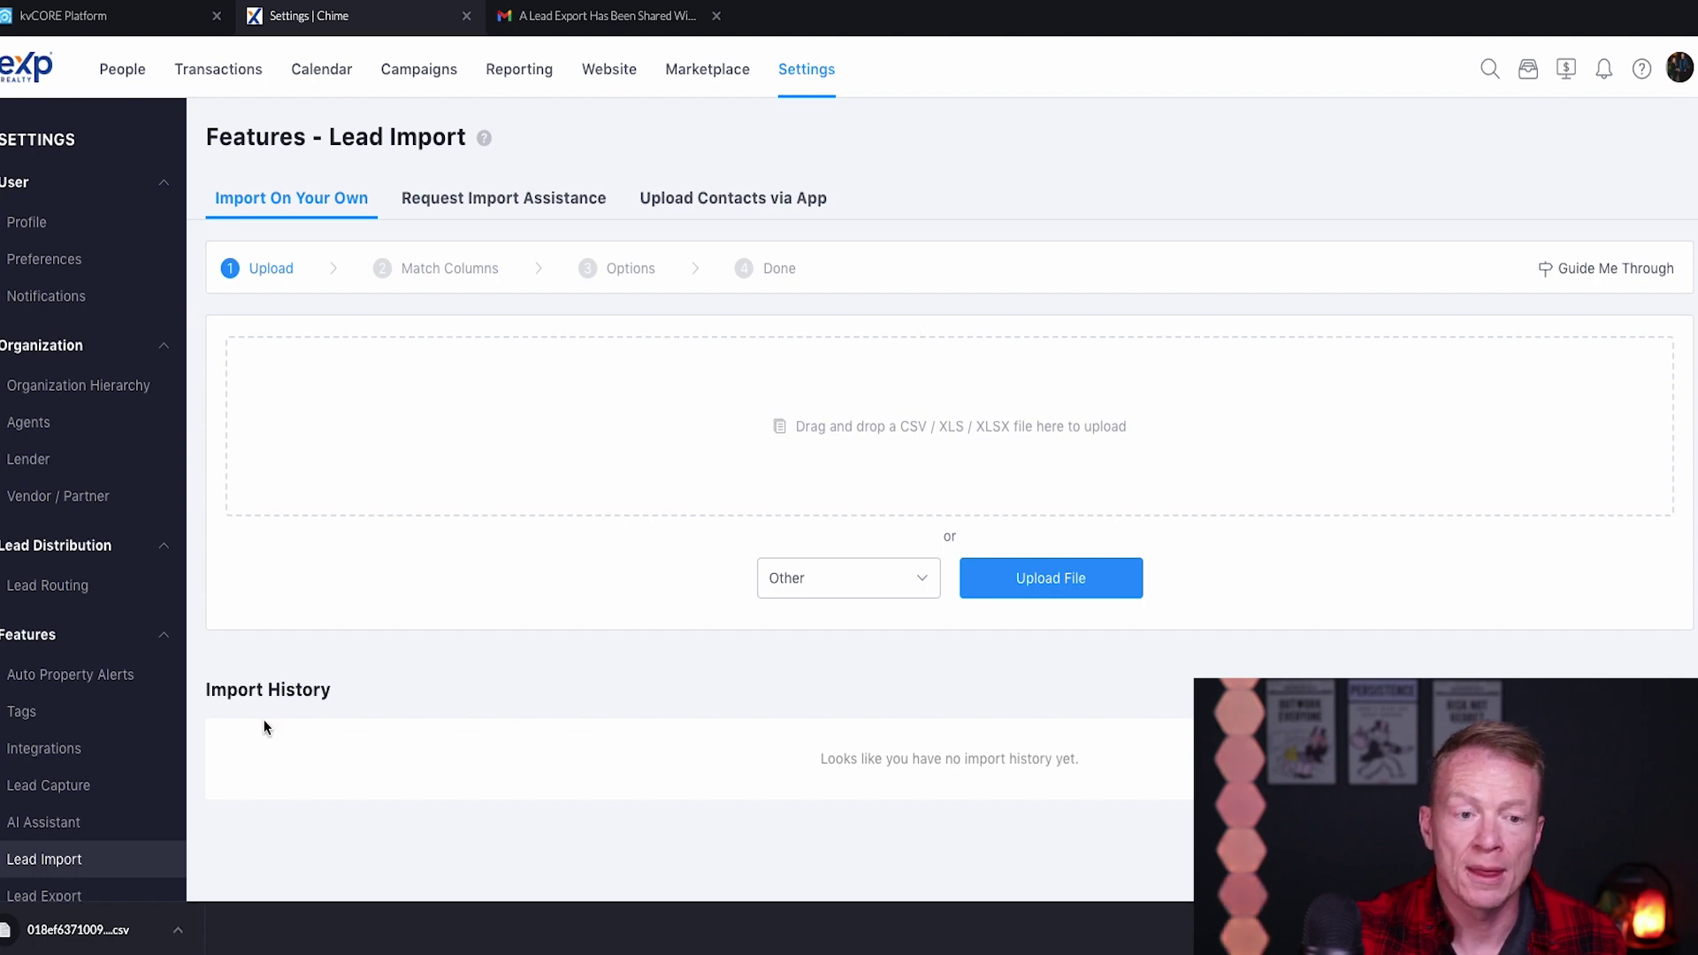
left_click(918, 438)
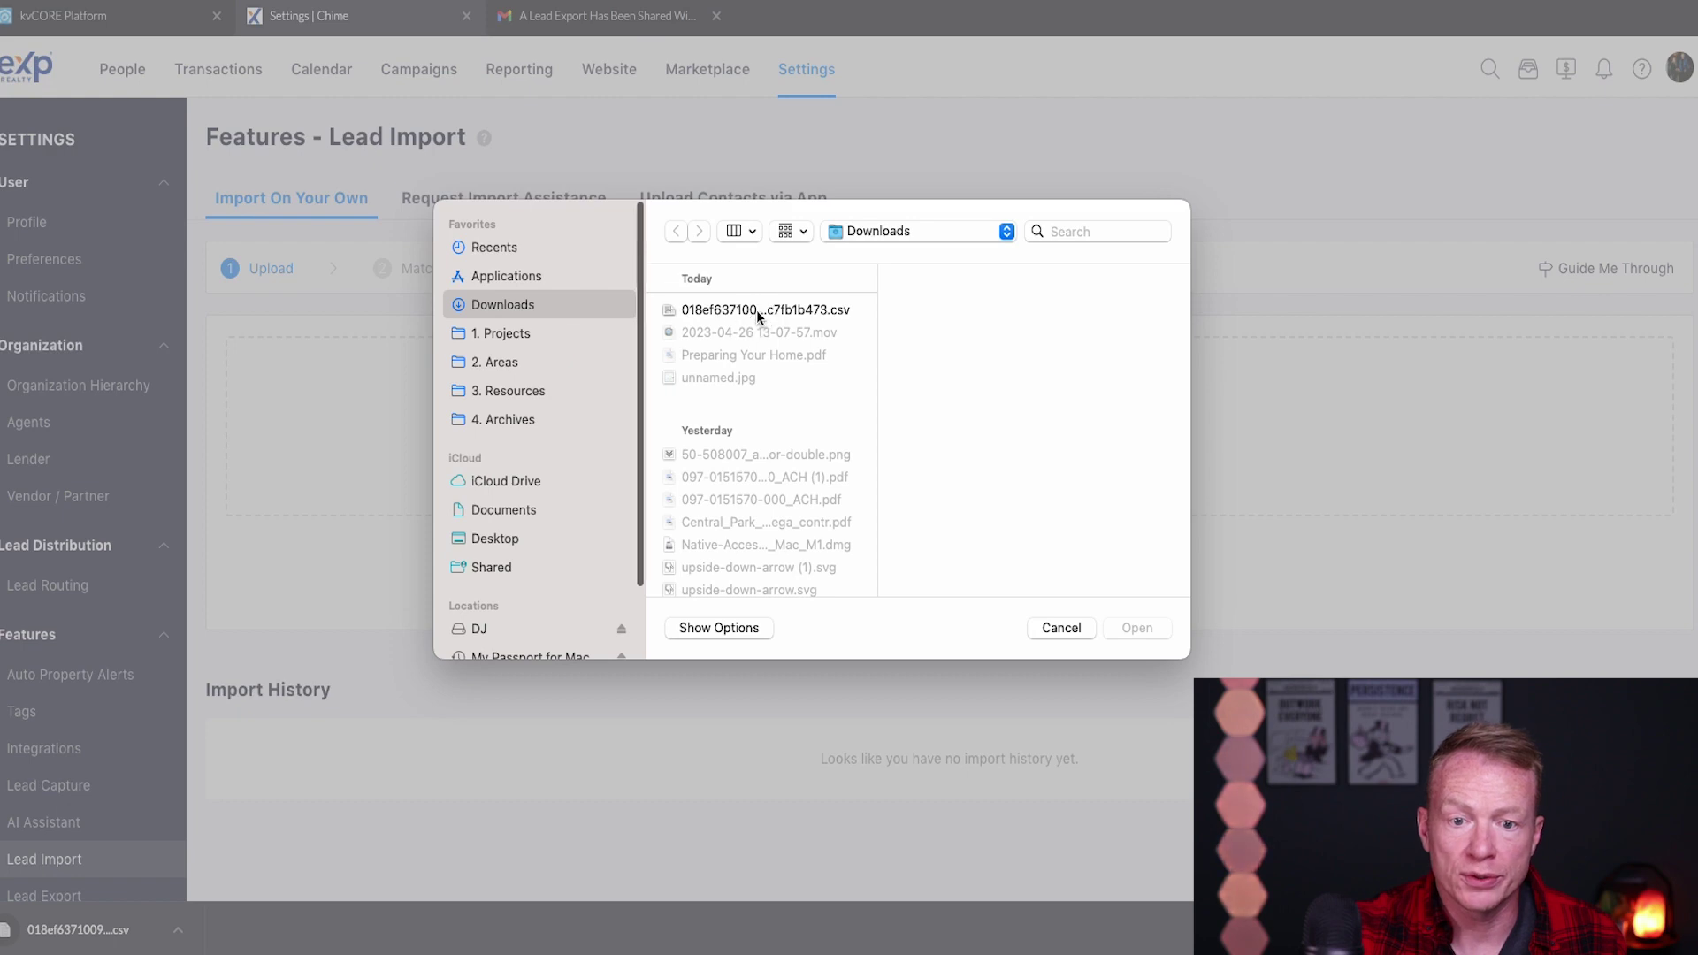
double_click(756, 310)
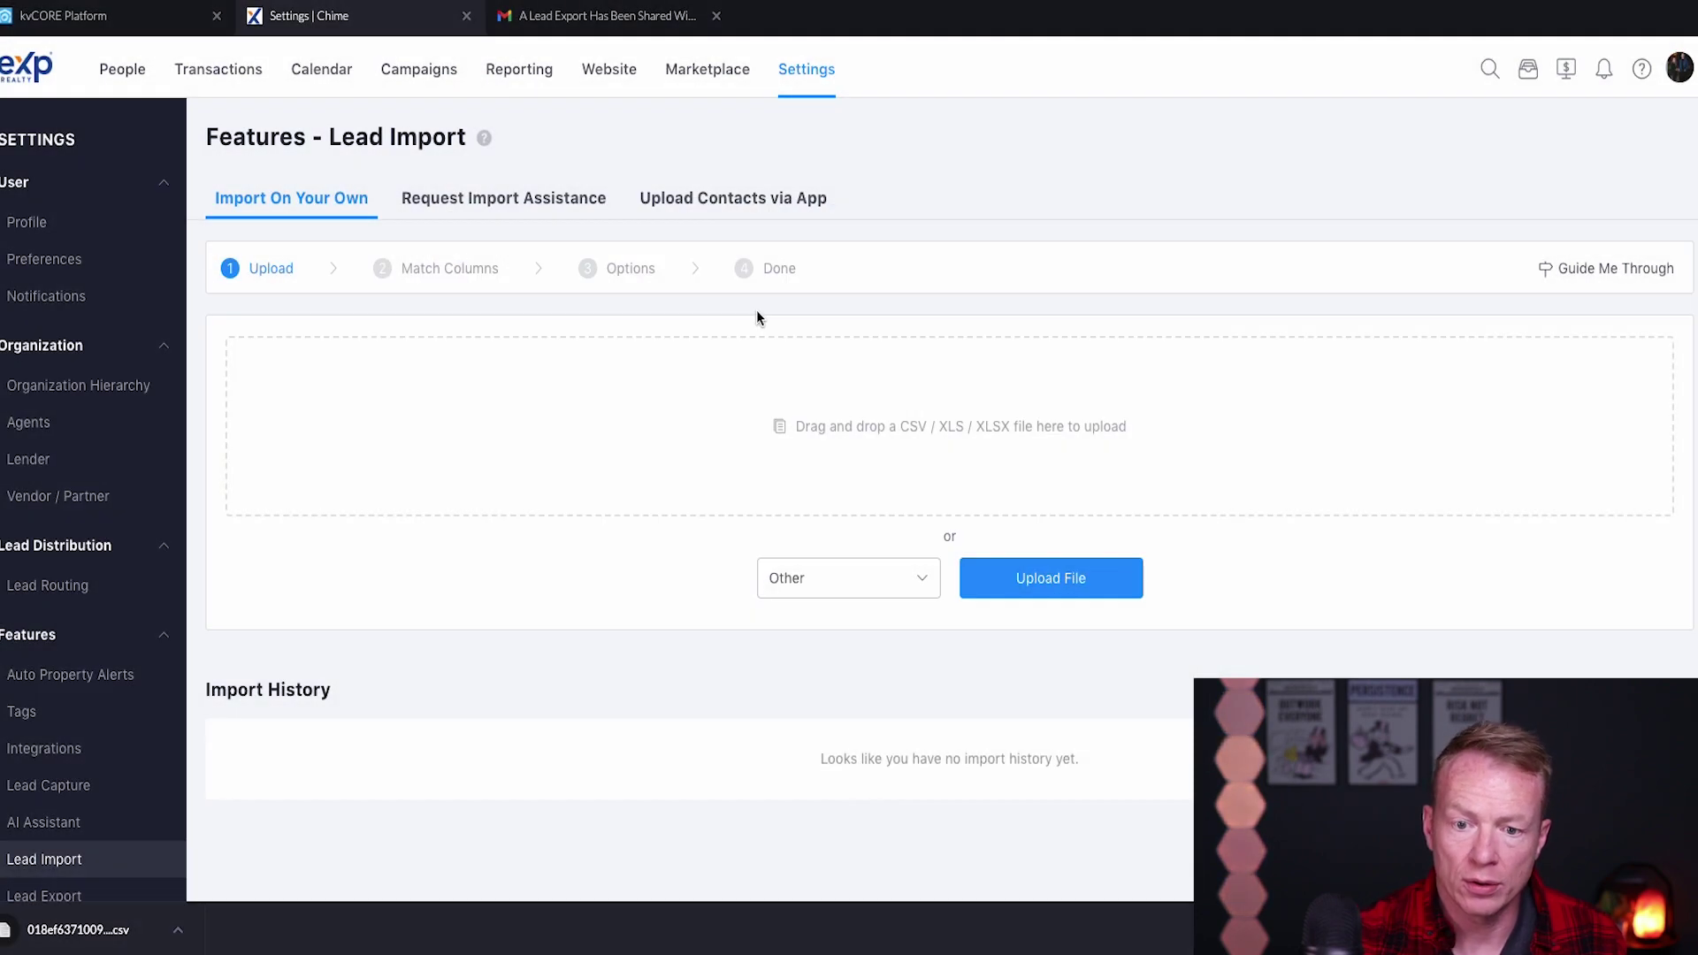
- Scroll through the Match Columns table, checking mappings like Hashtags to Tag and Registered to Reg Date
scroll(741, 381, "down", 7)
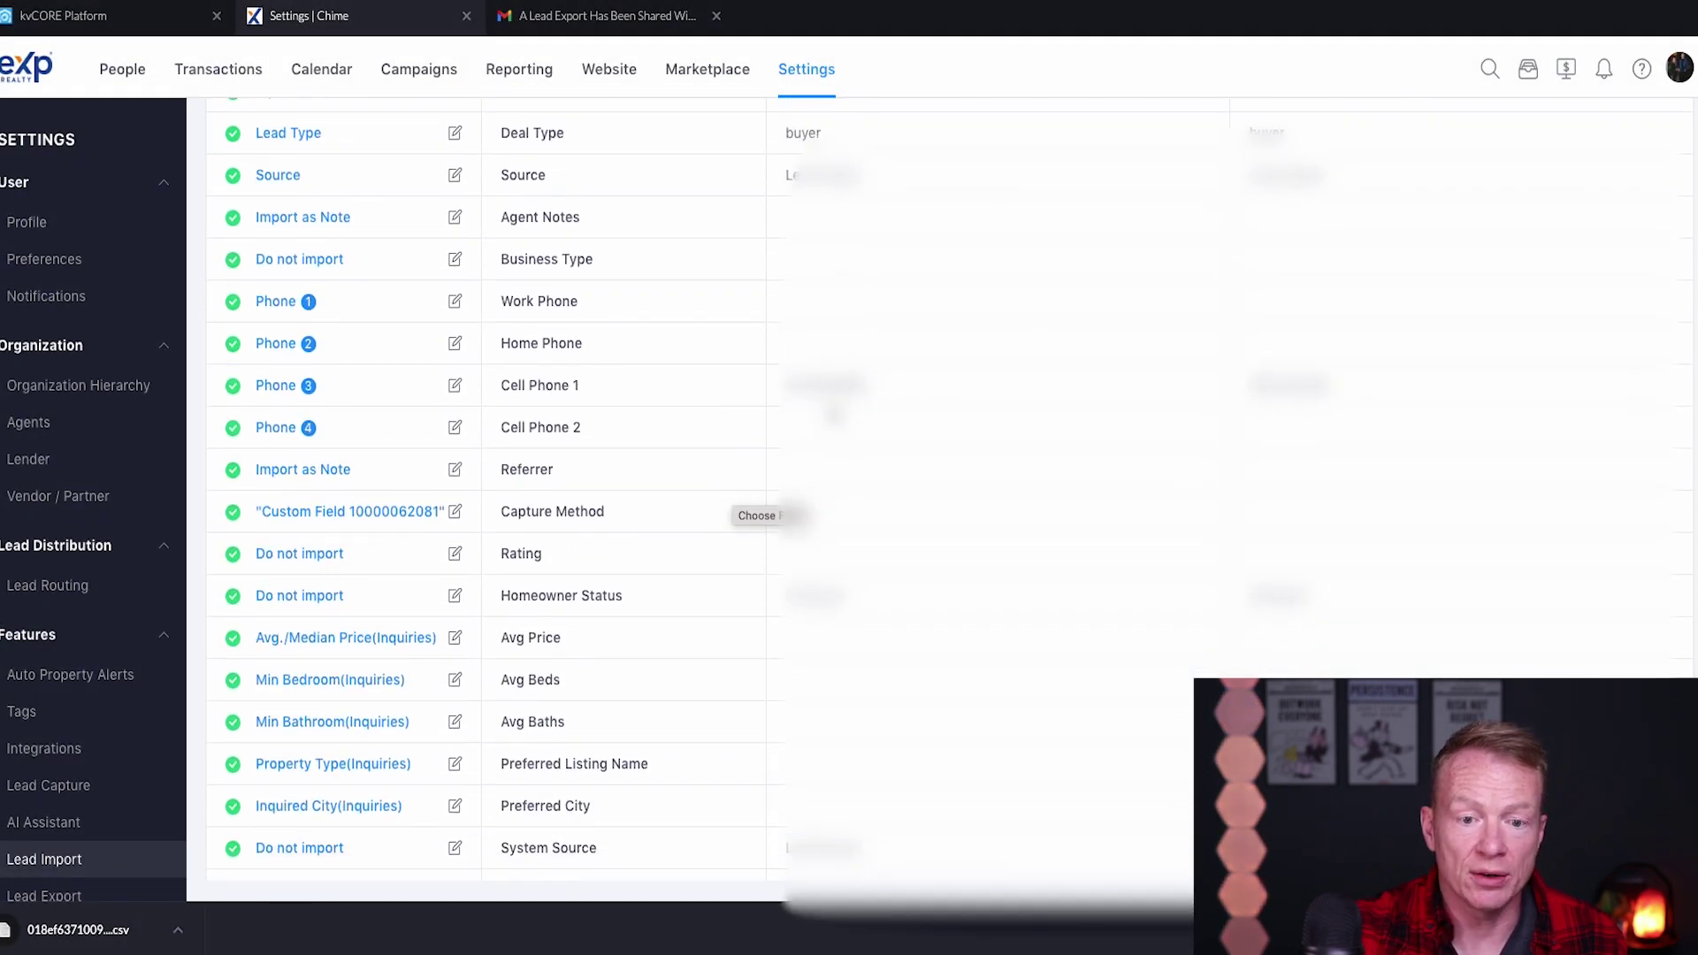
scroll(741, 380, "down", 7)
scroll(741, 380, "up", 12)
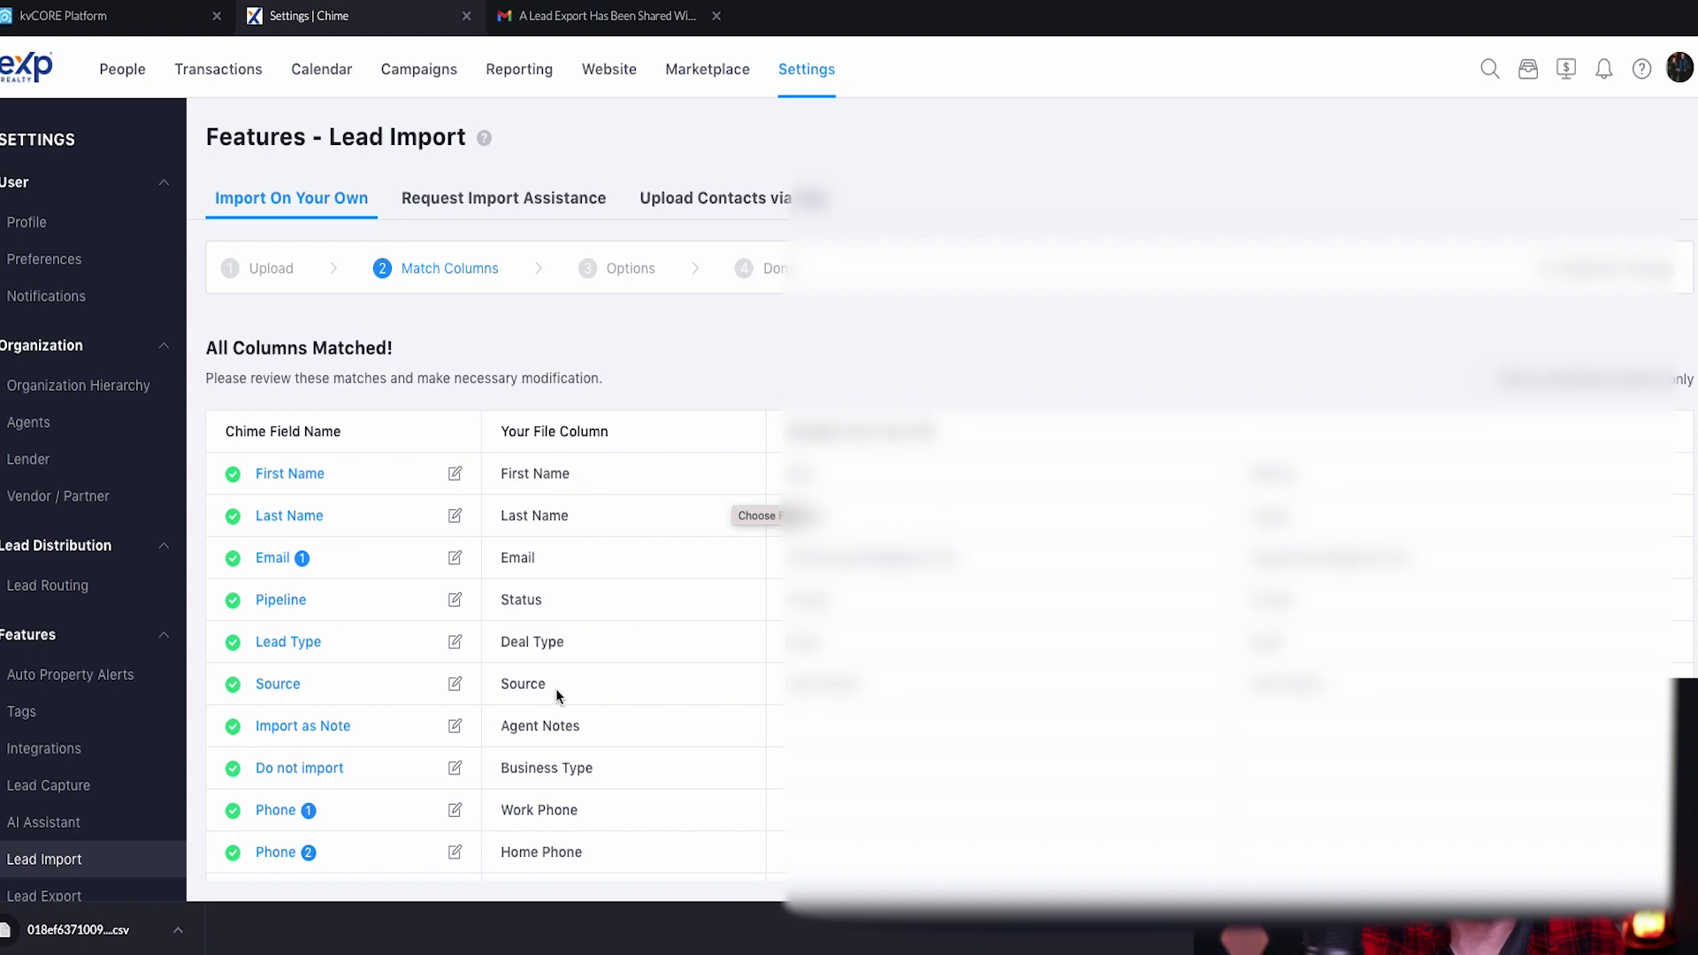
scroll(556, 688, "down", 3)
scroll(555, 688, "up", 3)
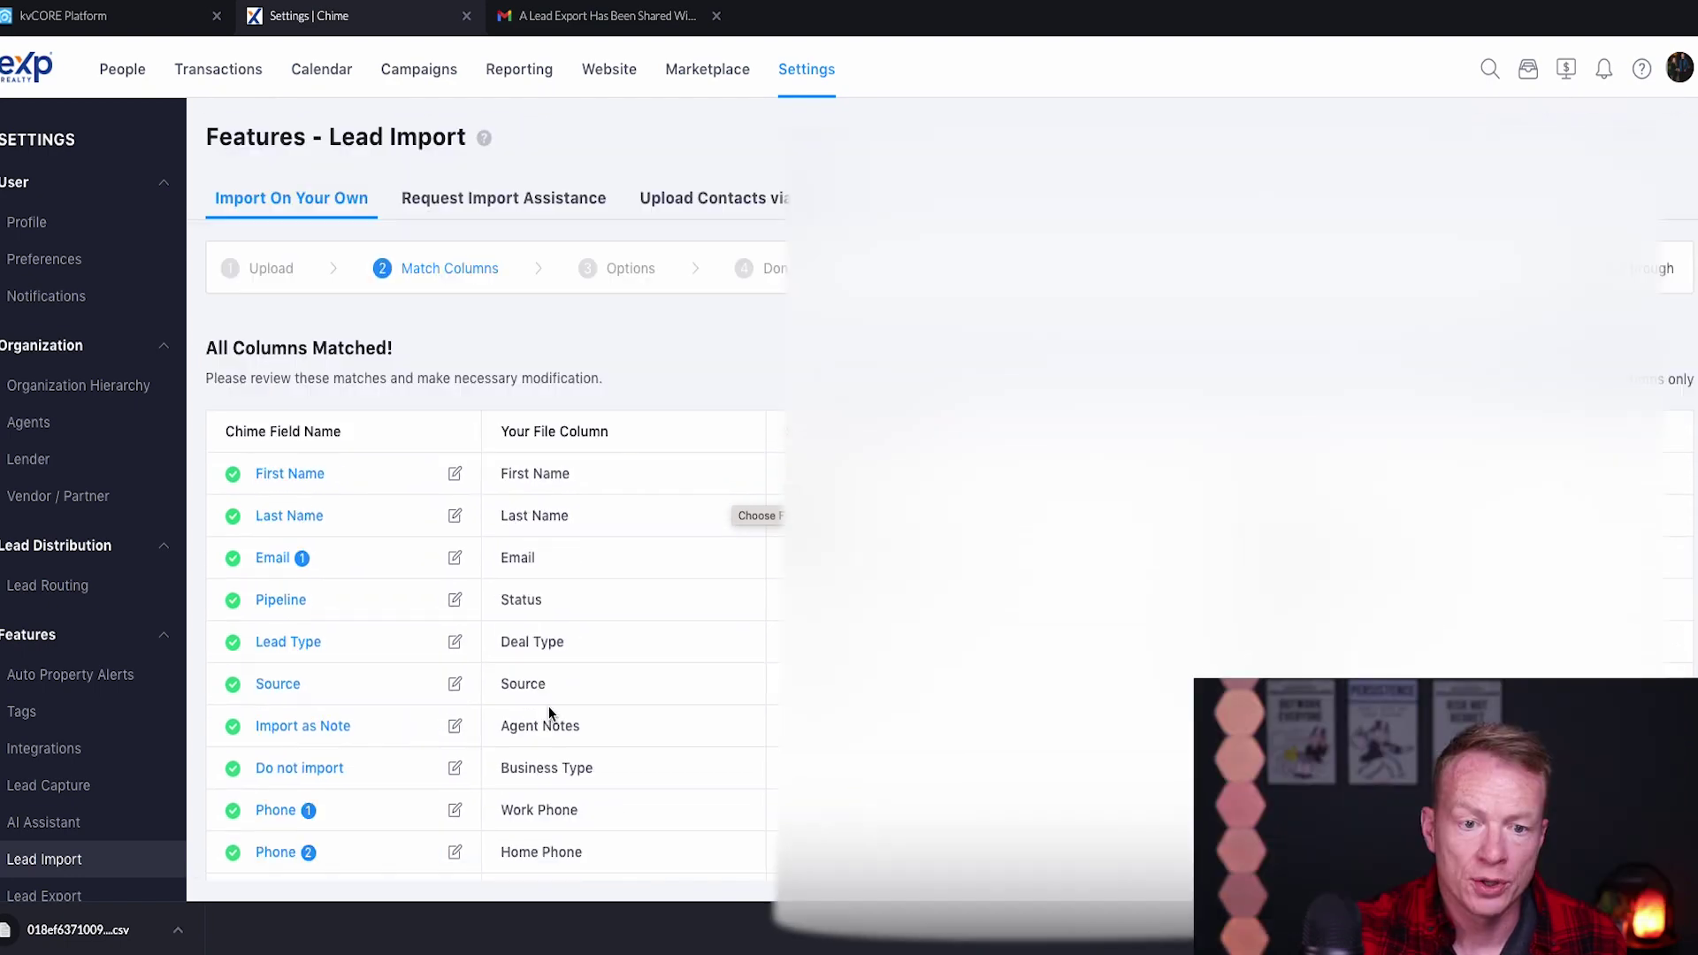
scroll(549, 706, "down", 10)
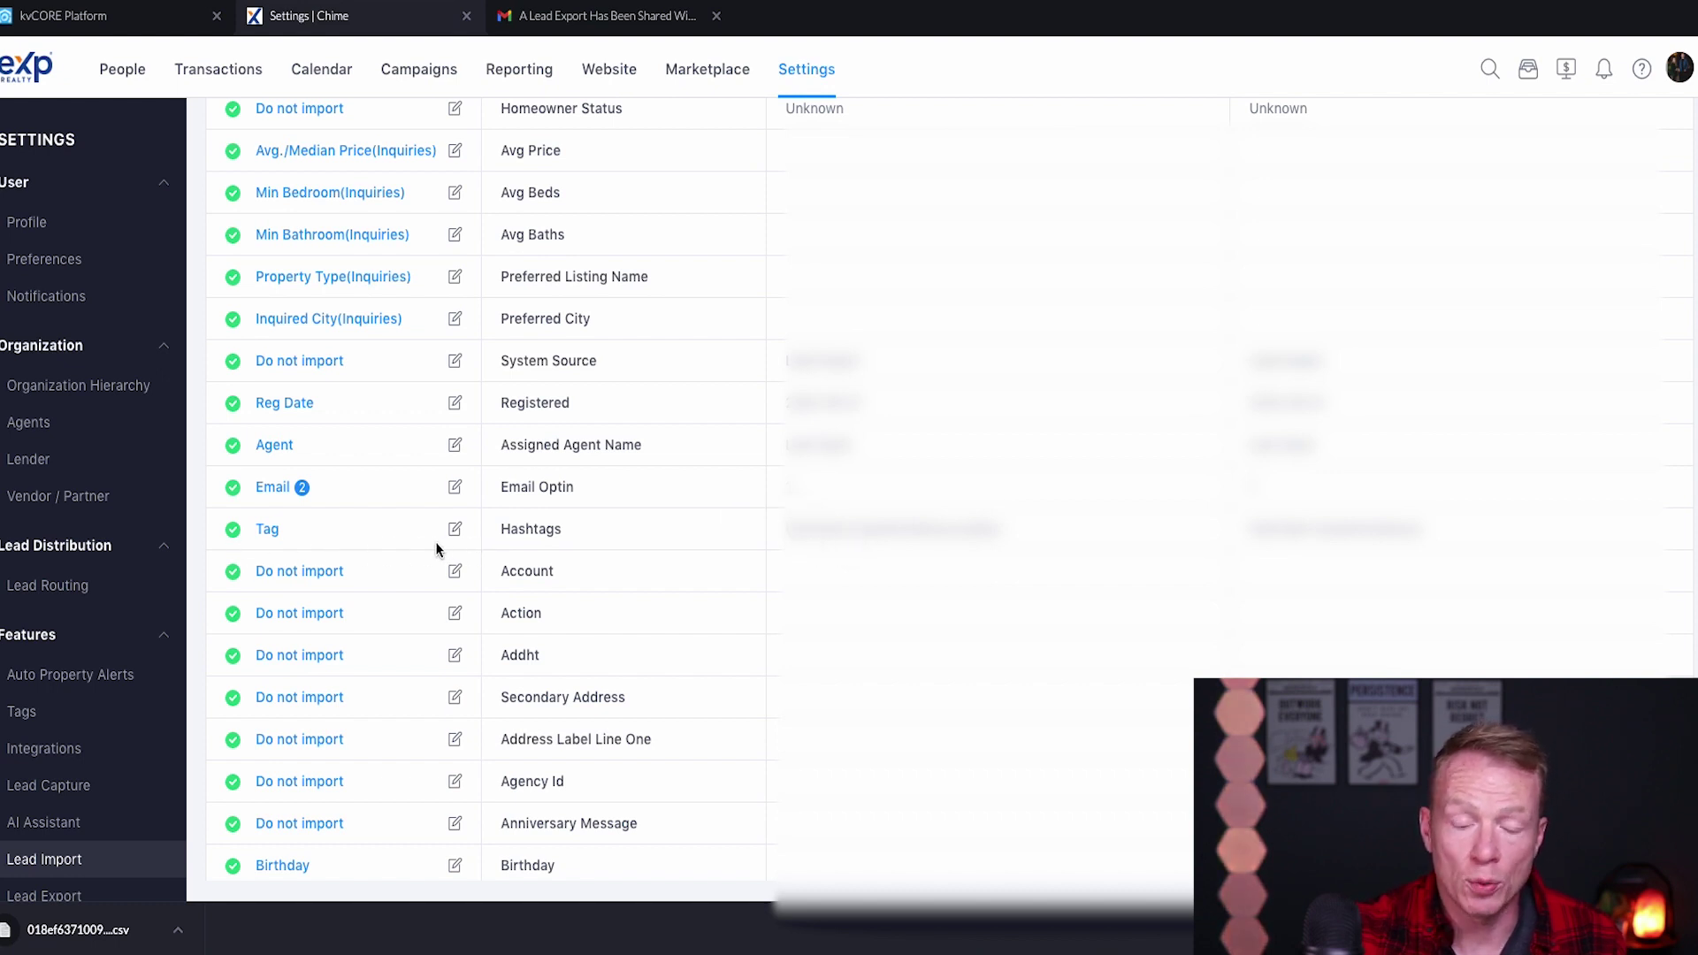
left_click(457, 531)
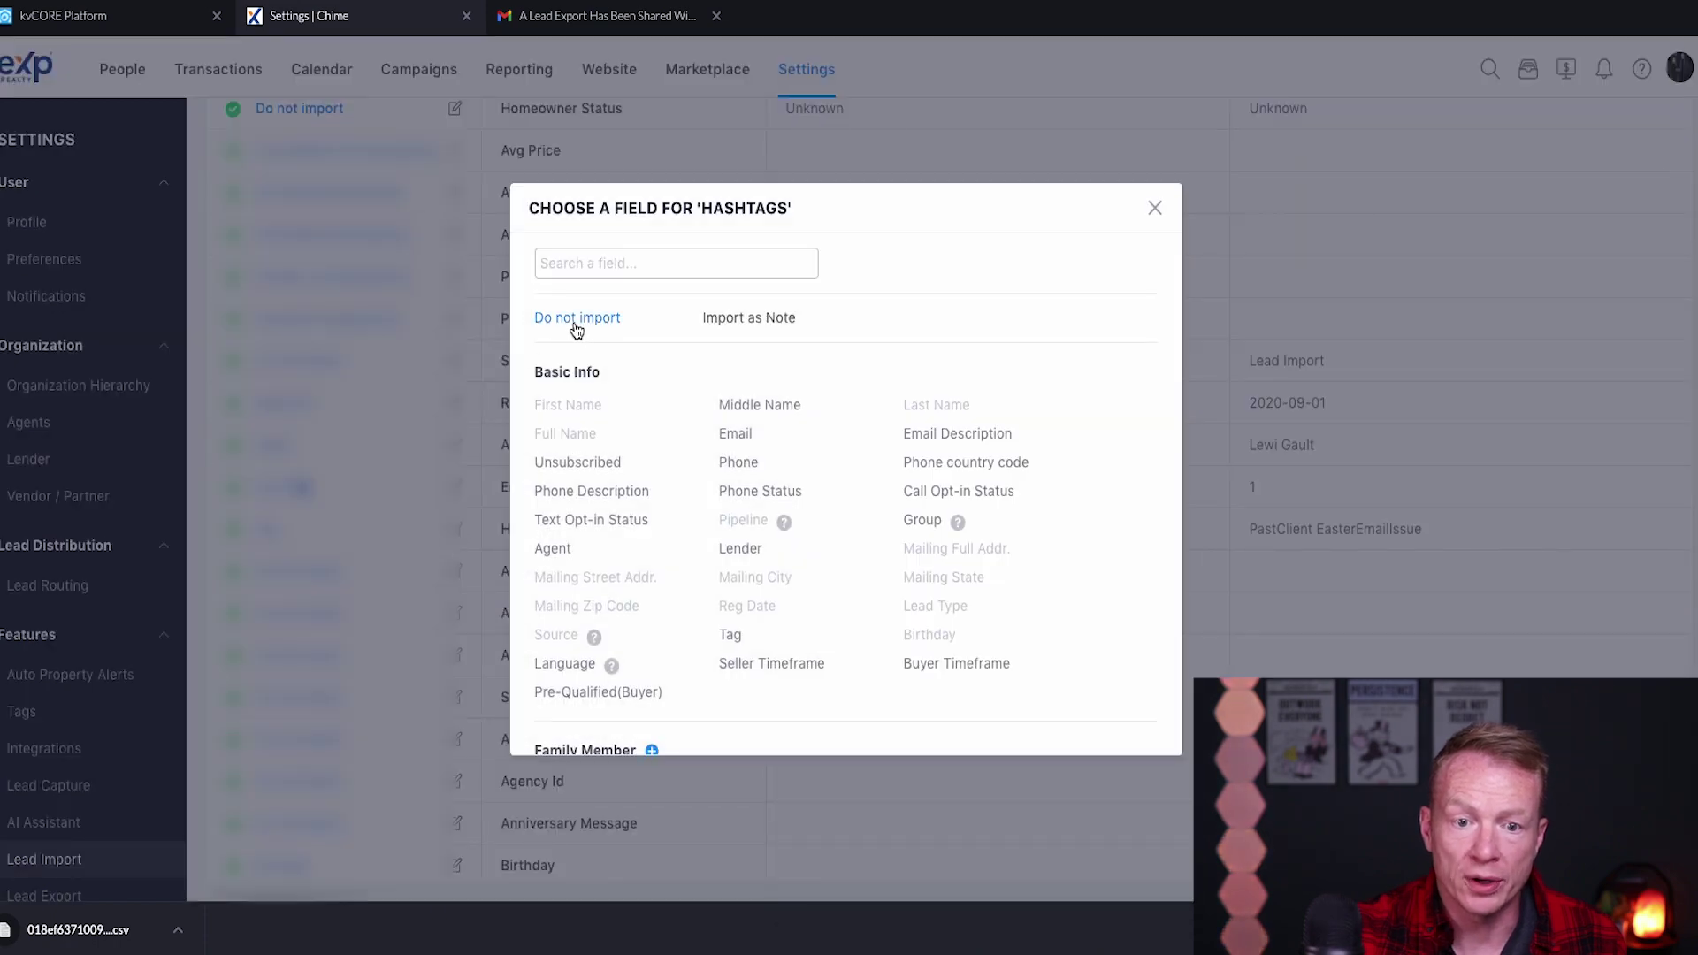
left_click(575, 324)
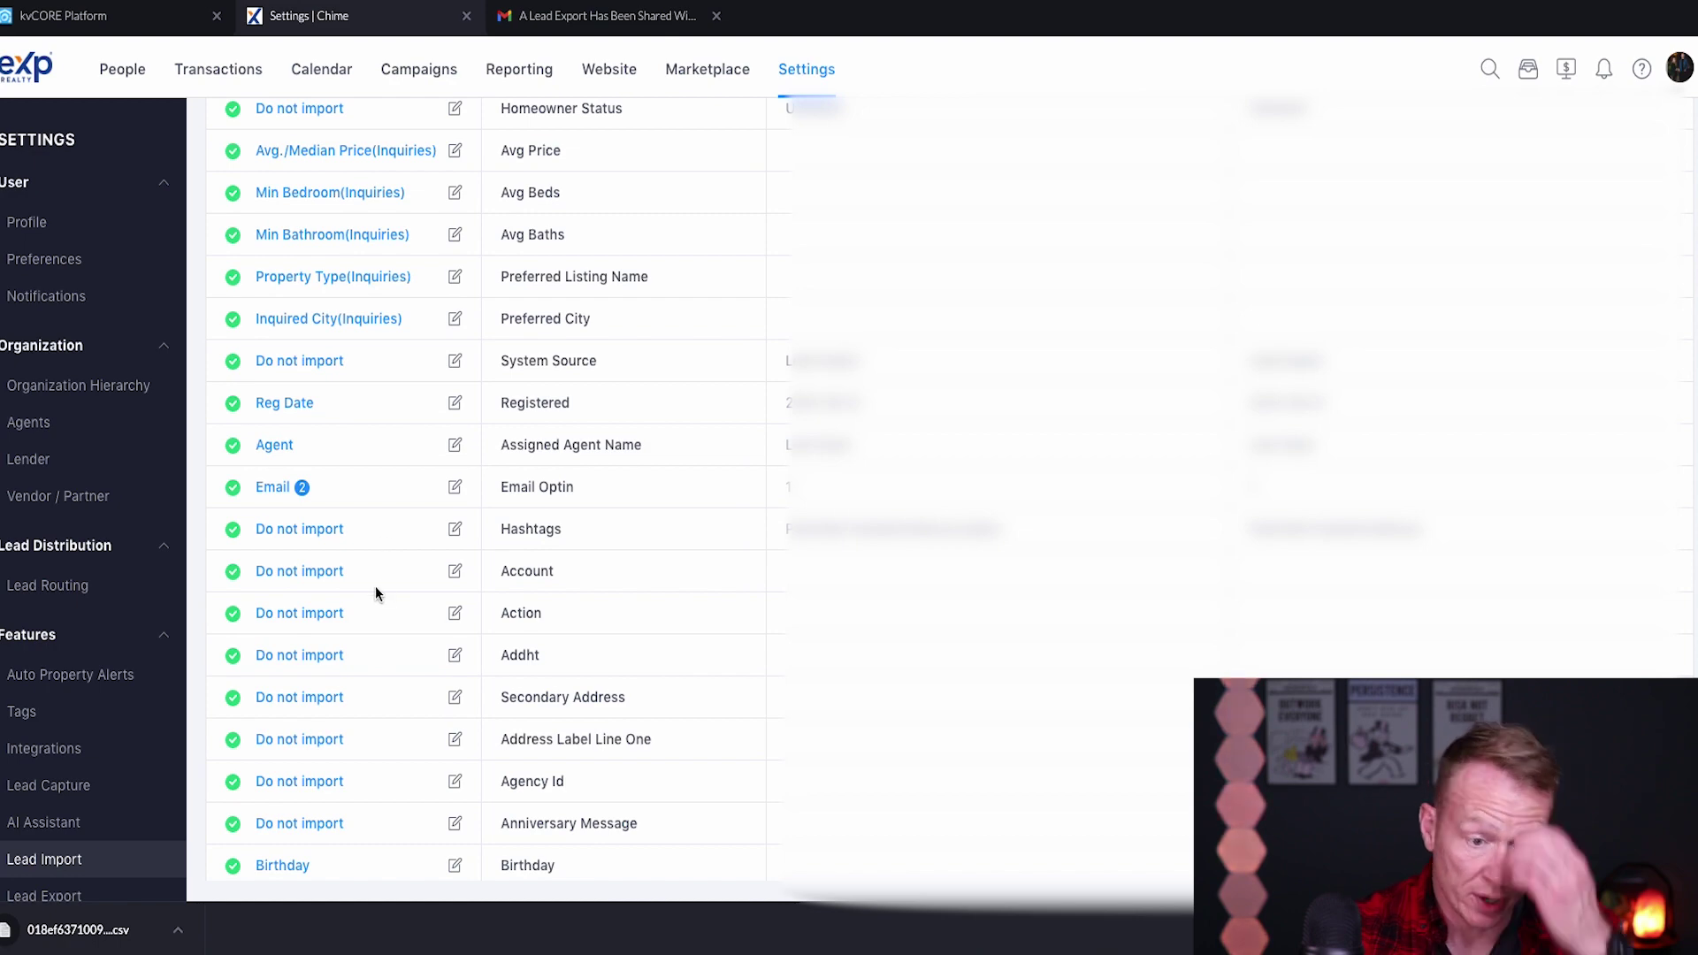
scroll(375, 586, "up", 2)
scroll(375, 585, "down", 10)
scroll(375, 593, "down", 20)
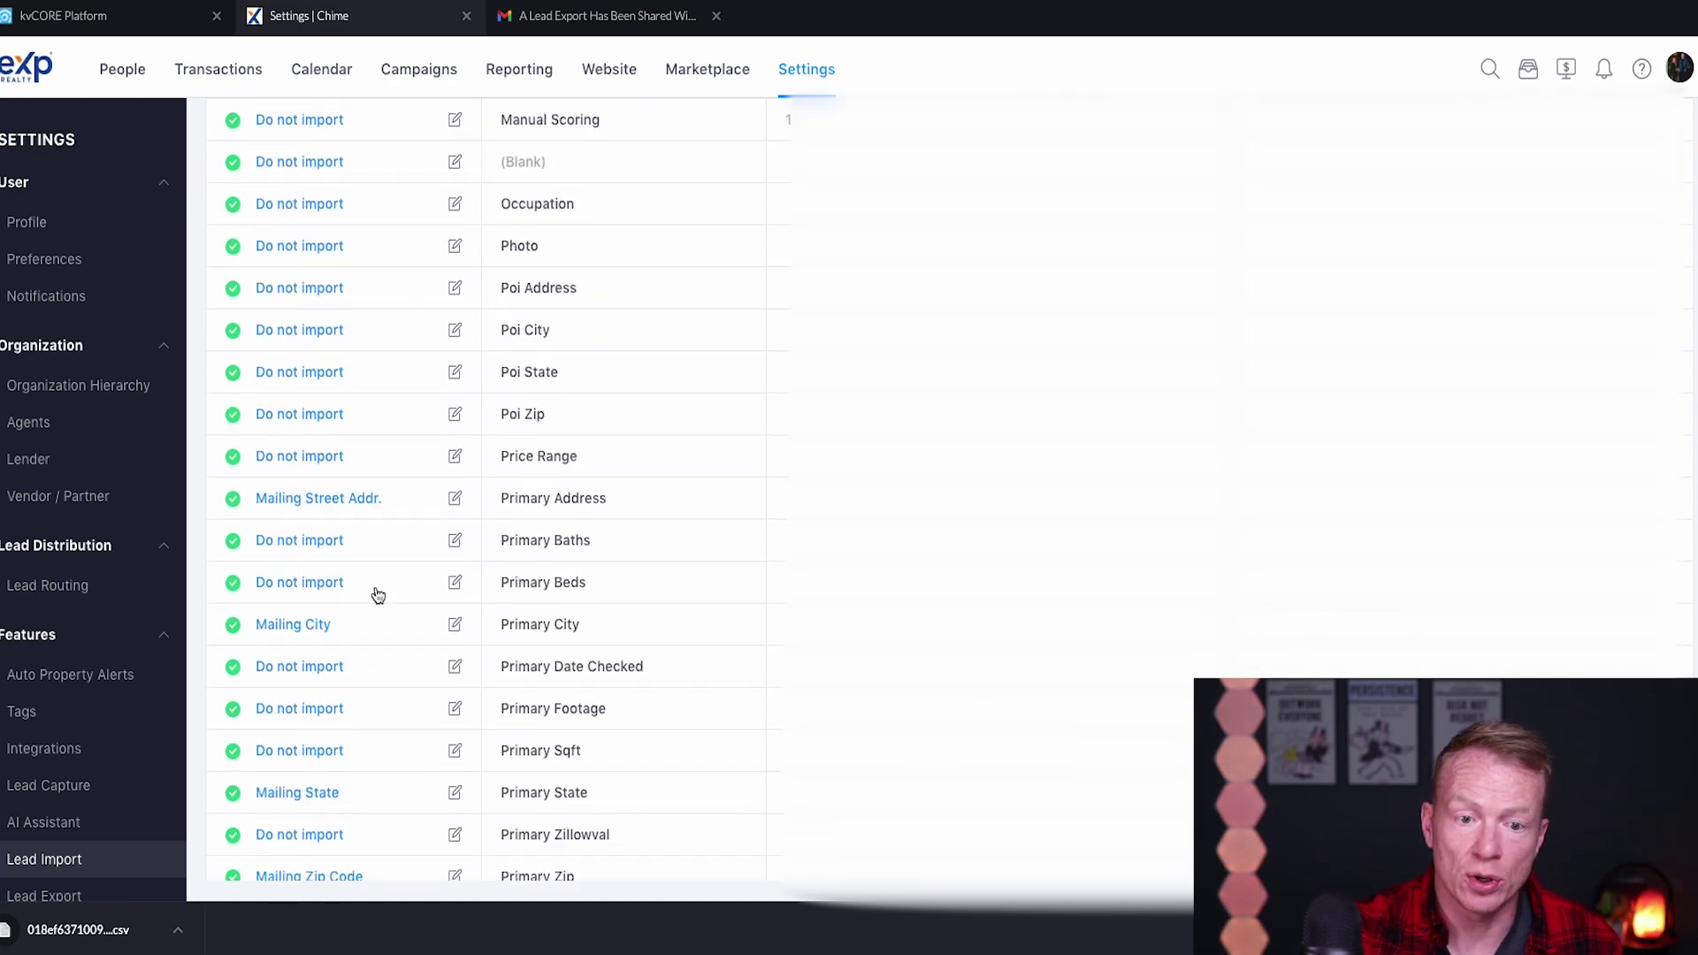
scroll(377, 595, "down", 4)
scroll(378, 594, "up", 20)
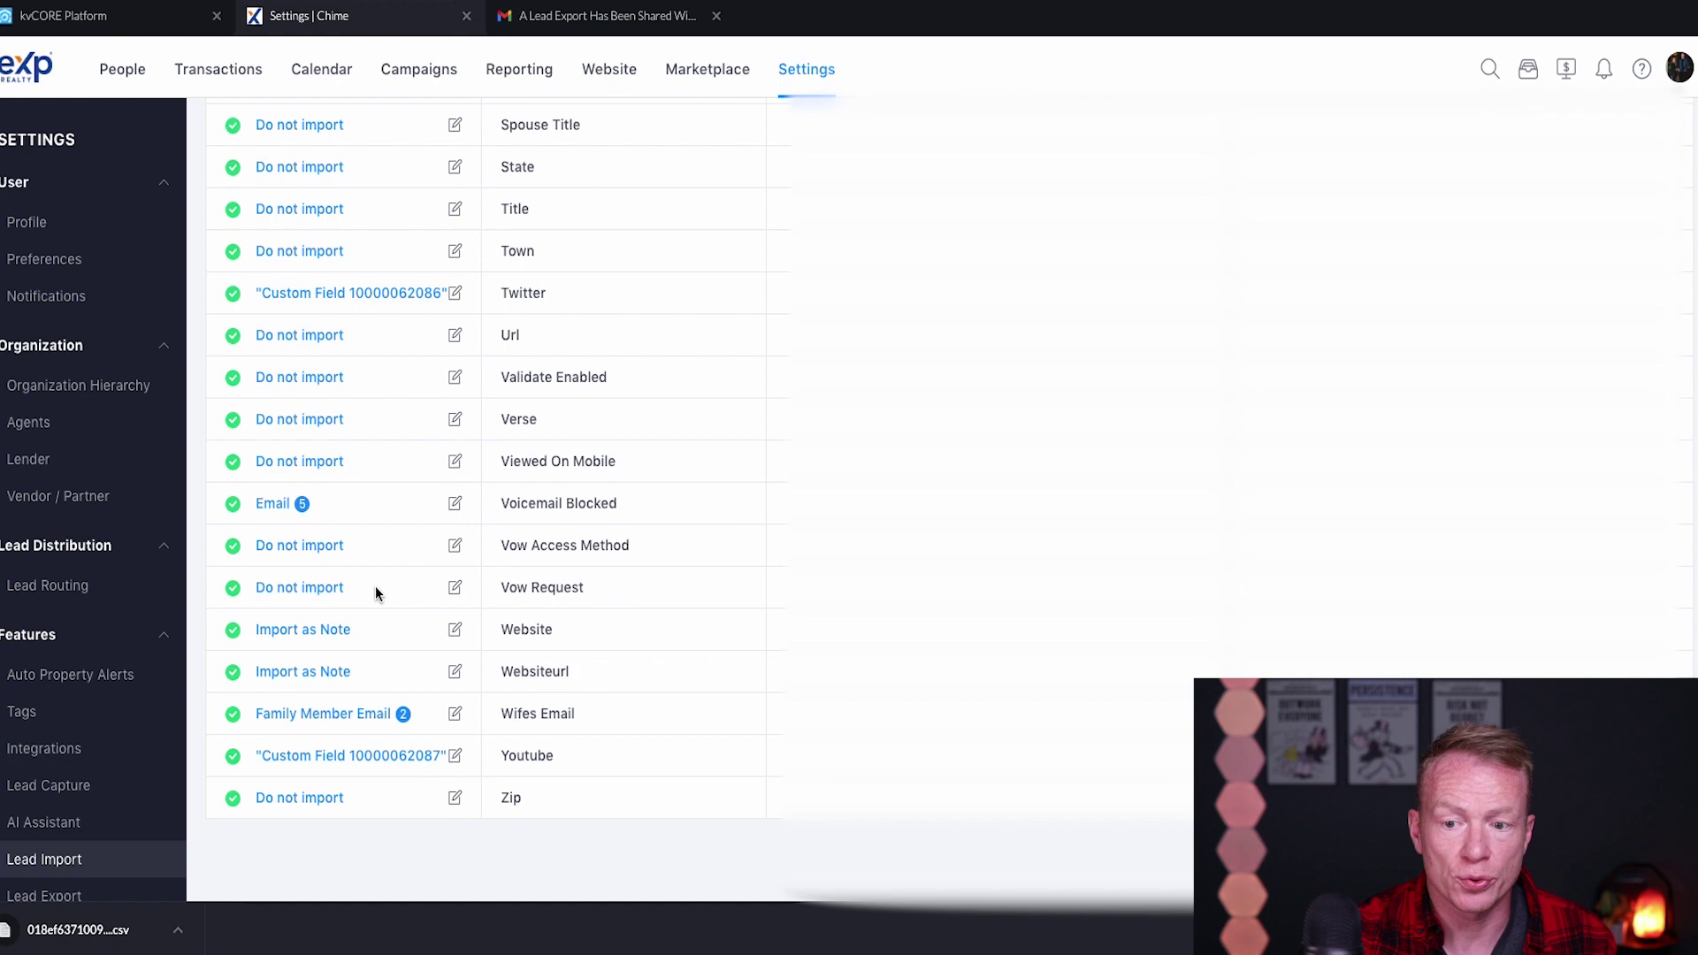
scroll(378, 594, "up", 3)
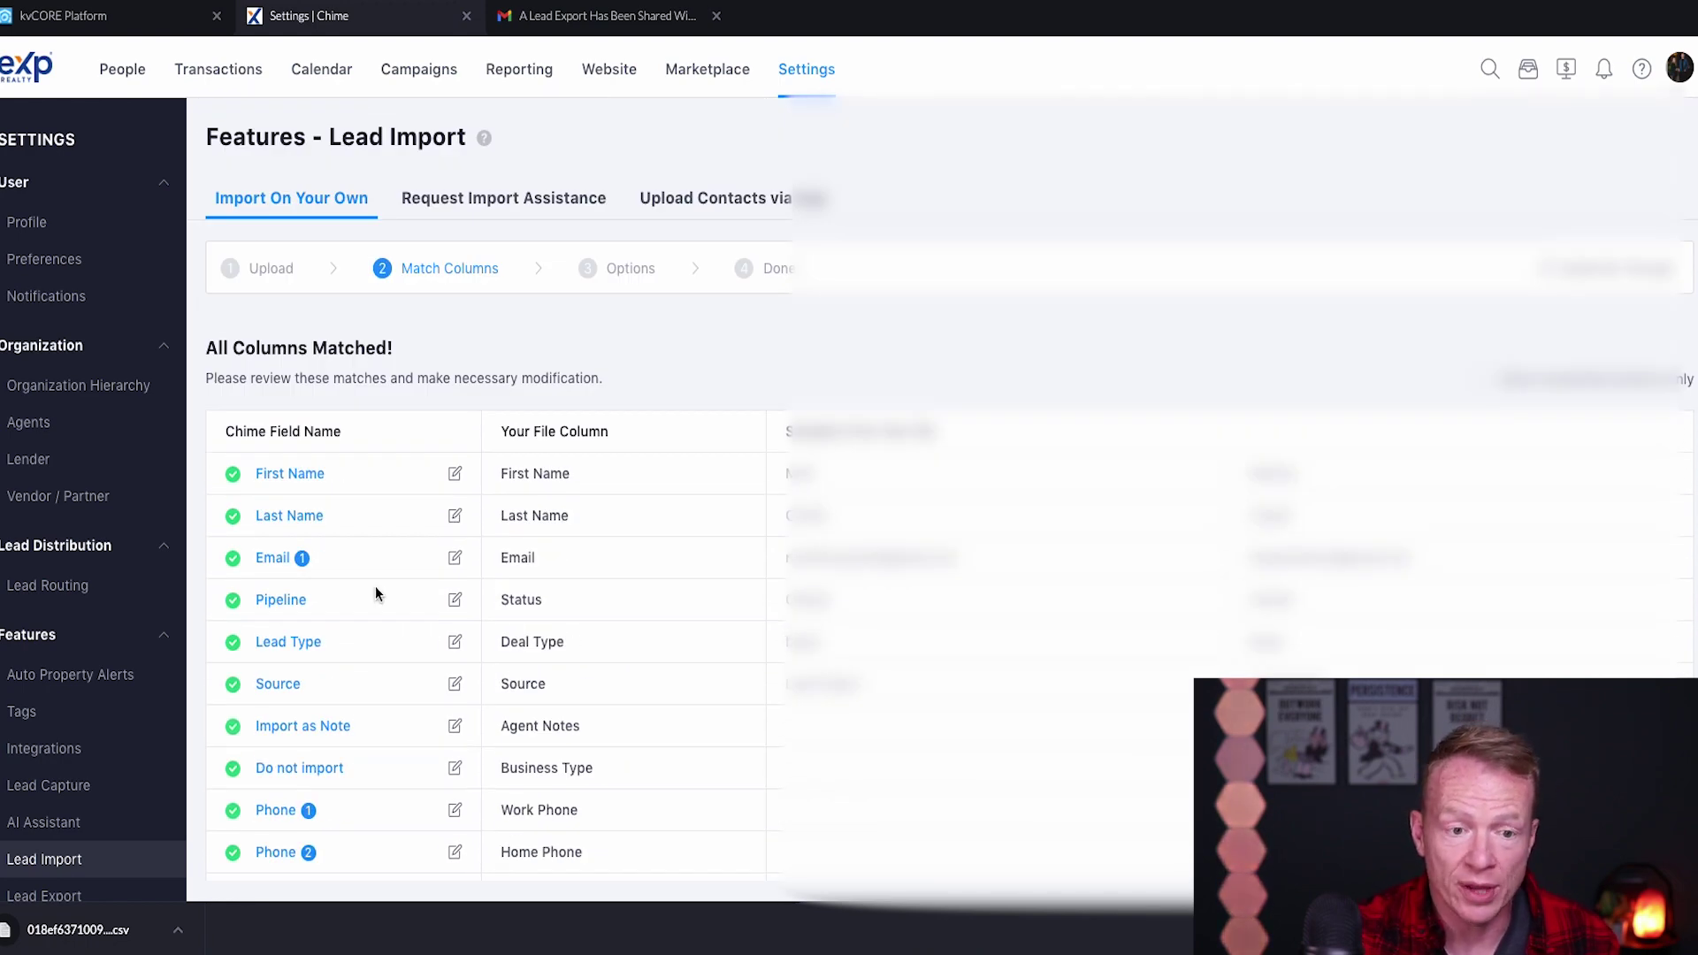
scroll(375, 594, "down", 14)
scroll(376, 593, "up", 14)
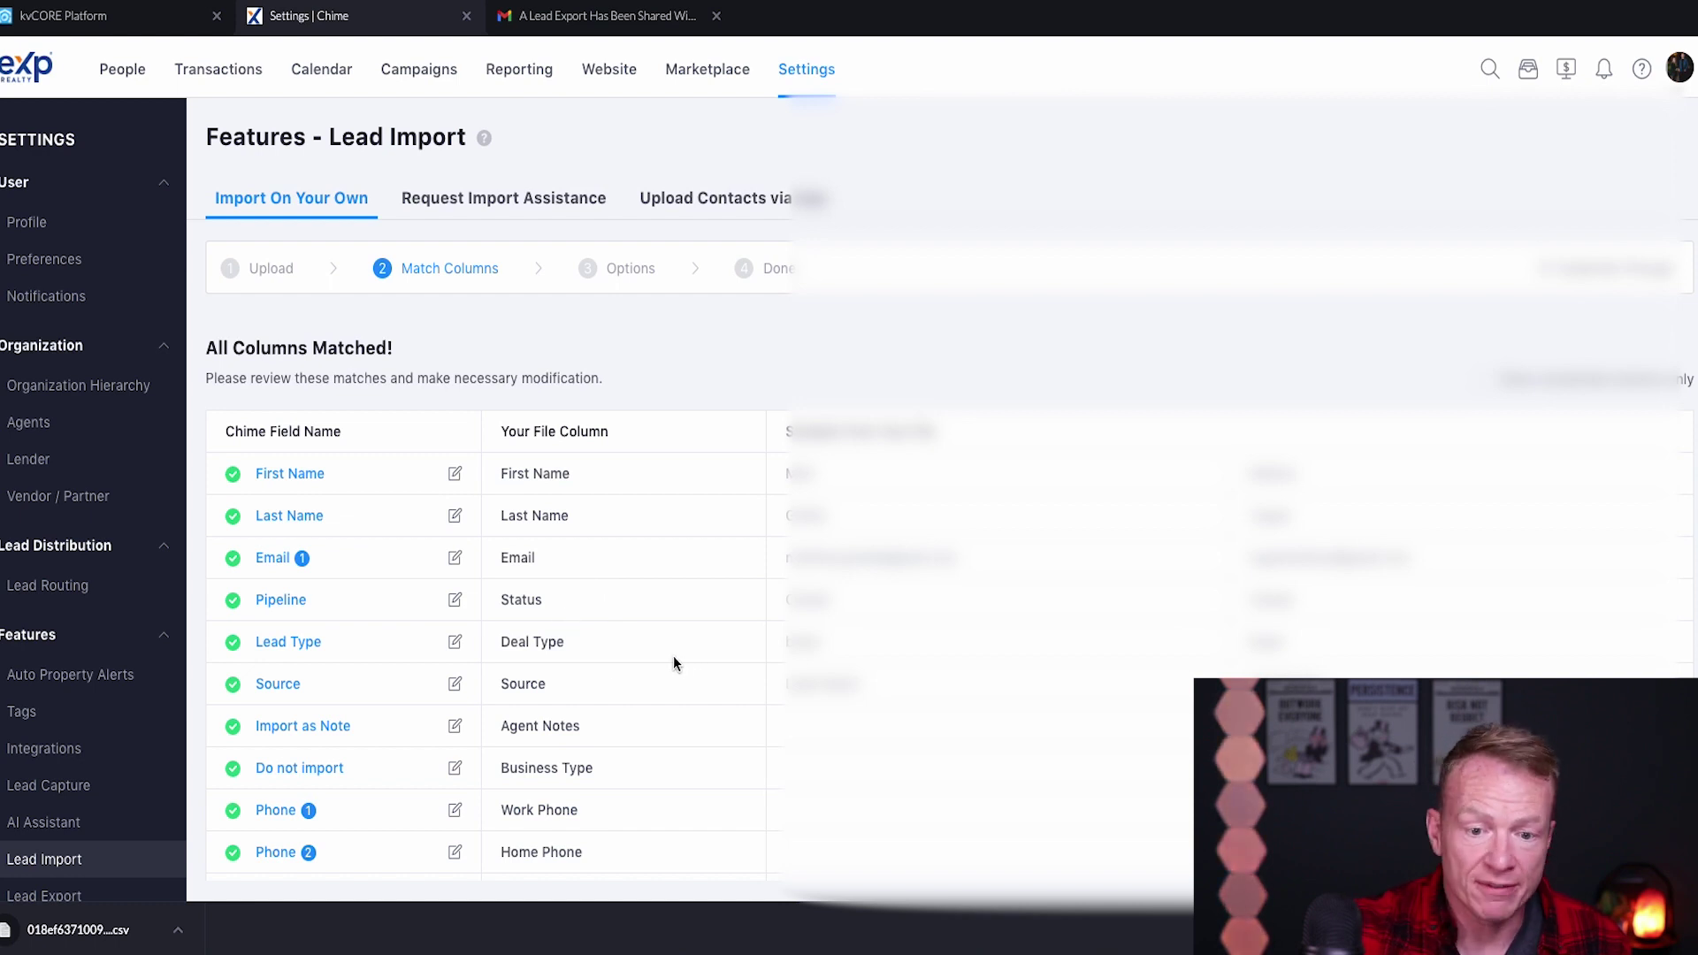
- Scroll through the whole column-matching table, confirming every file column is matched
scroll(640, 660, "down", 1)
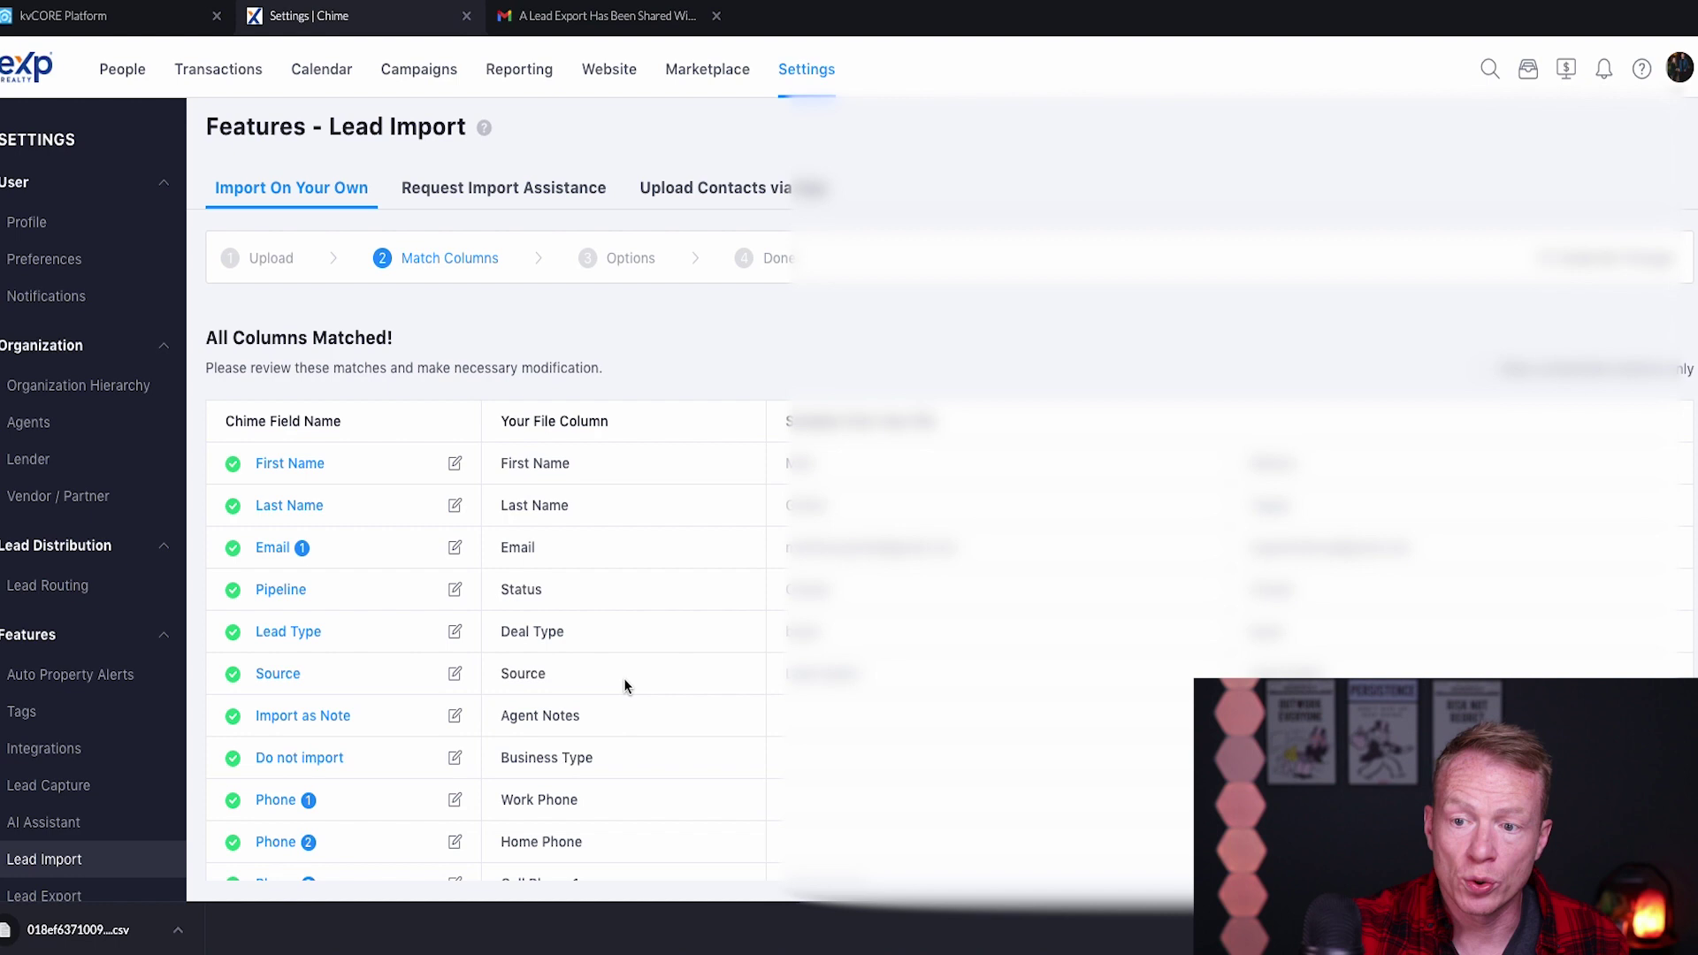
scroll(608, 685, "down", 3)
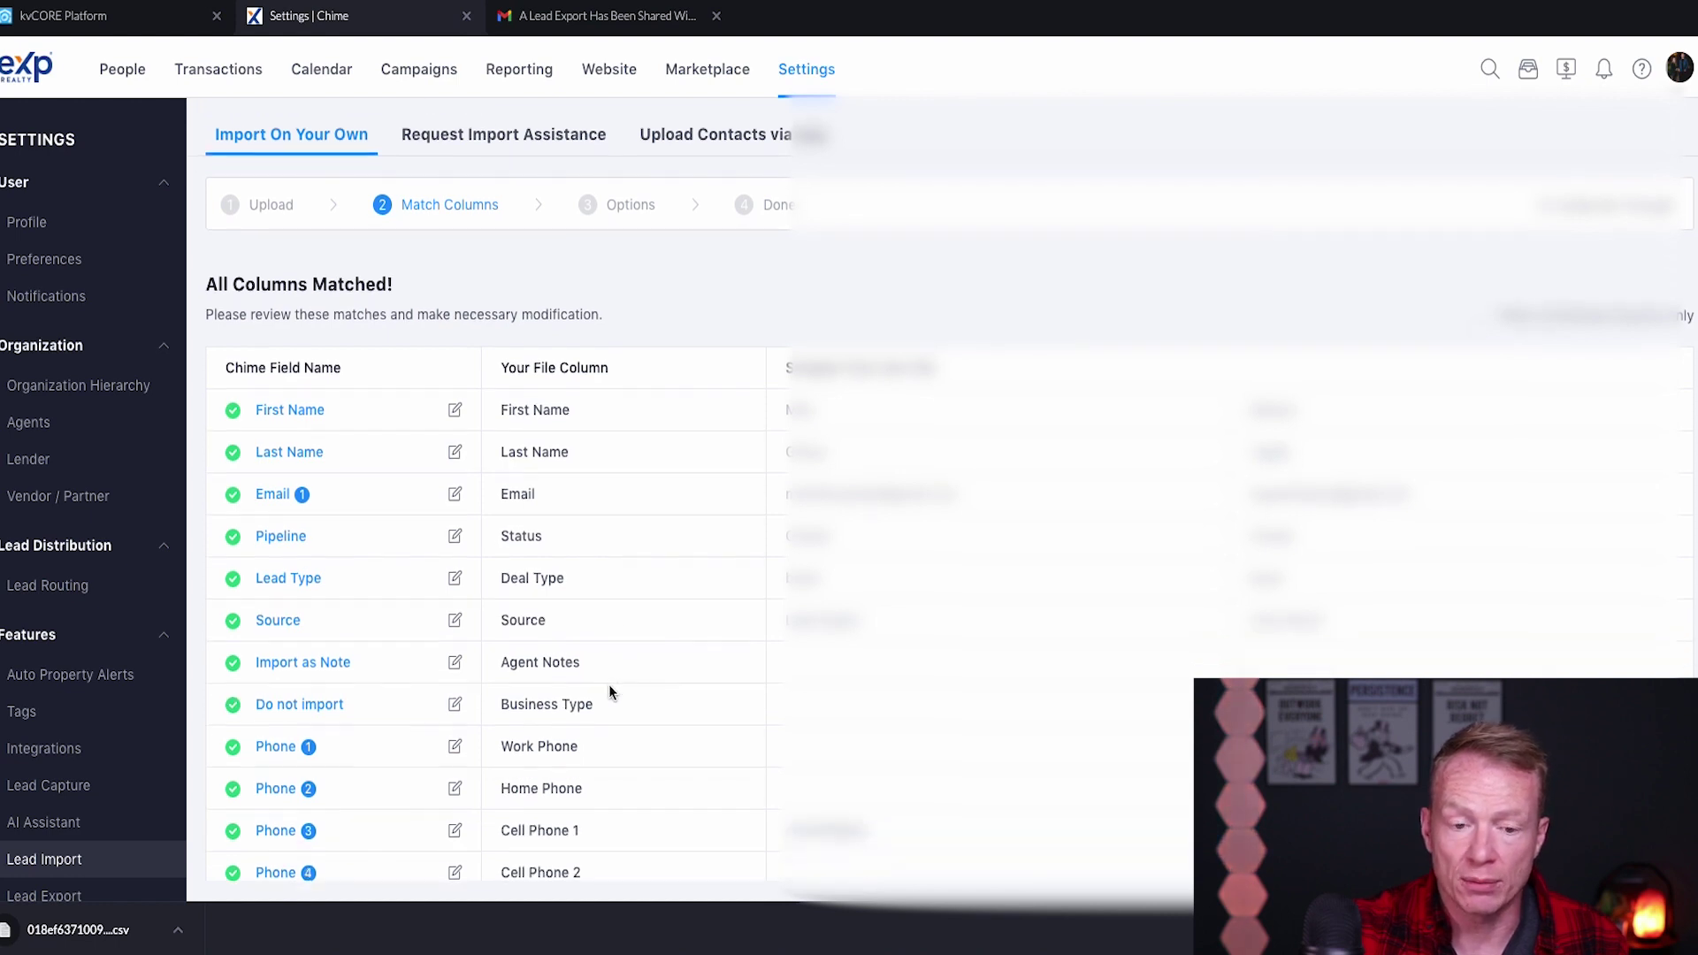
scroll(674, 662, "down", 6)
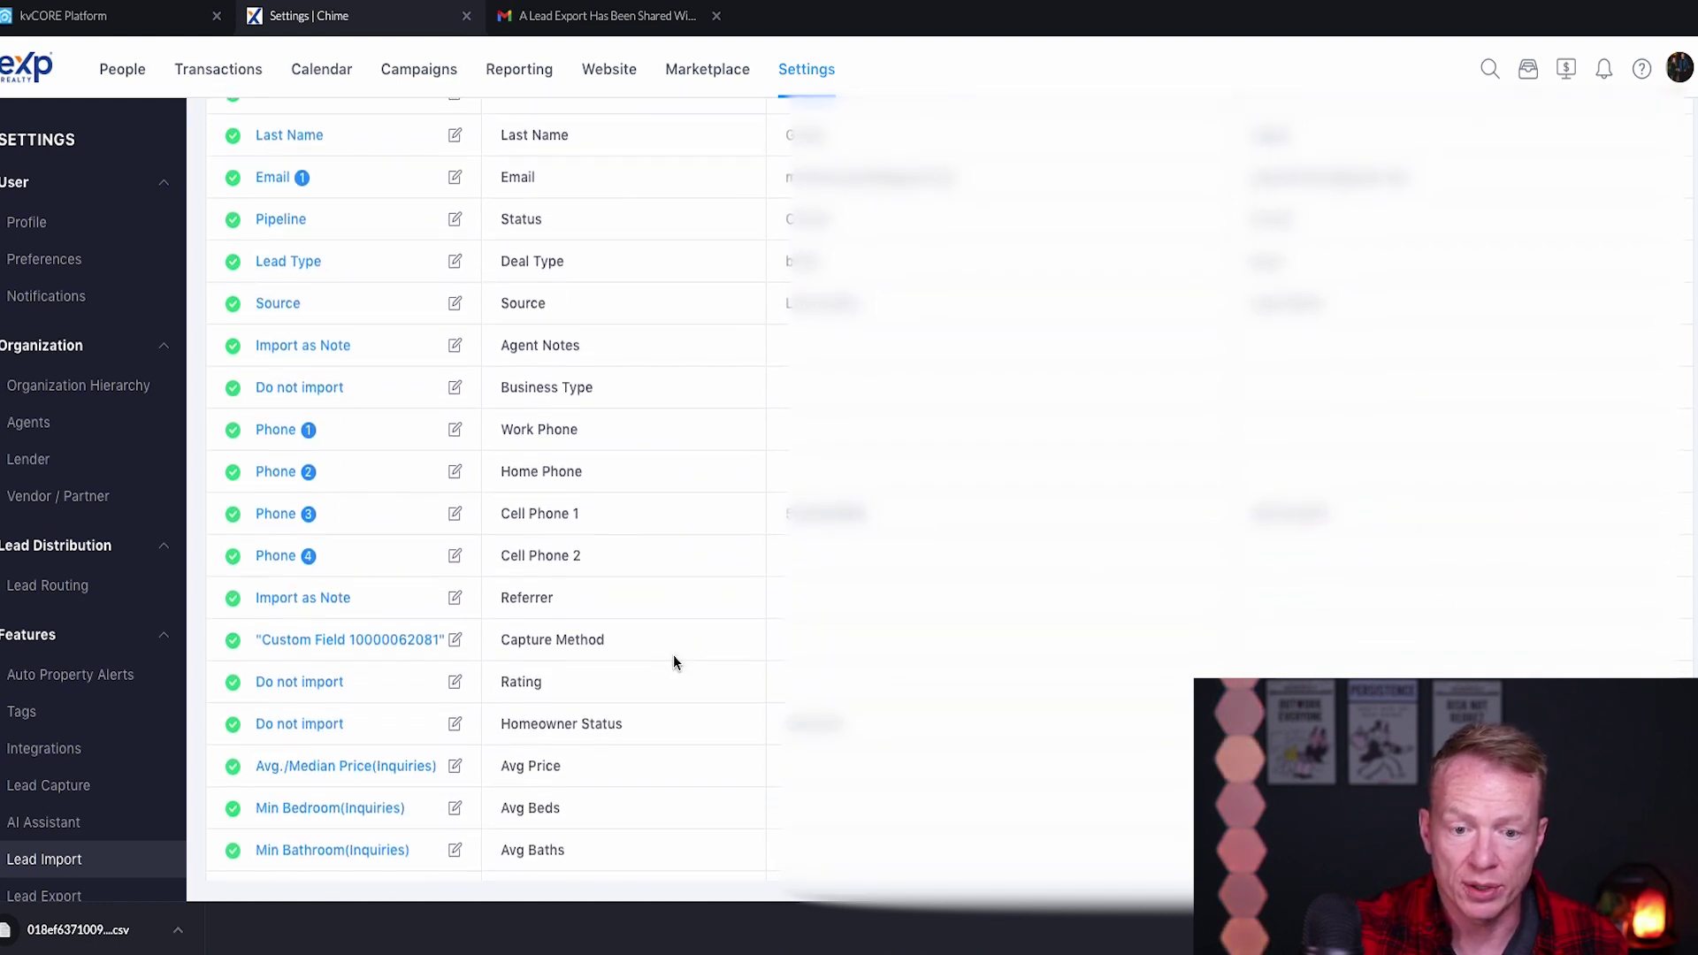
scroll(702, 630, "down", 3)
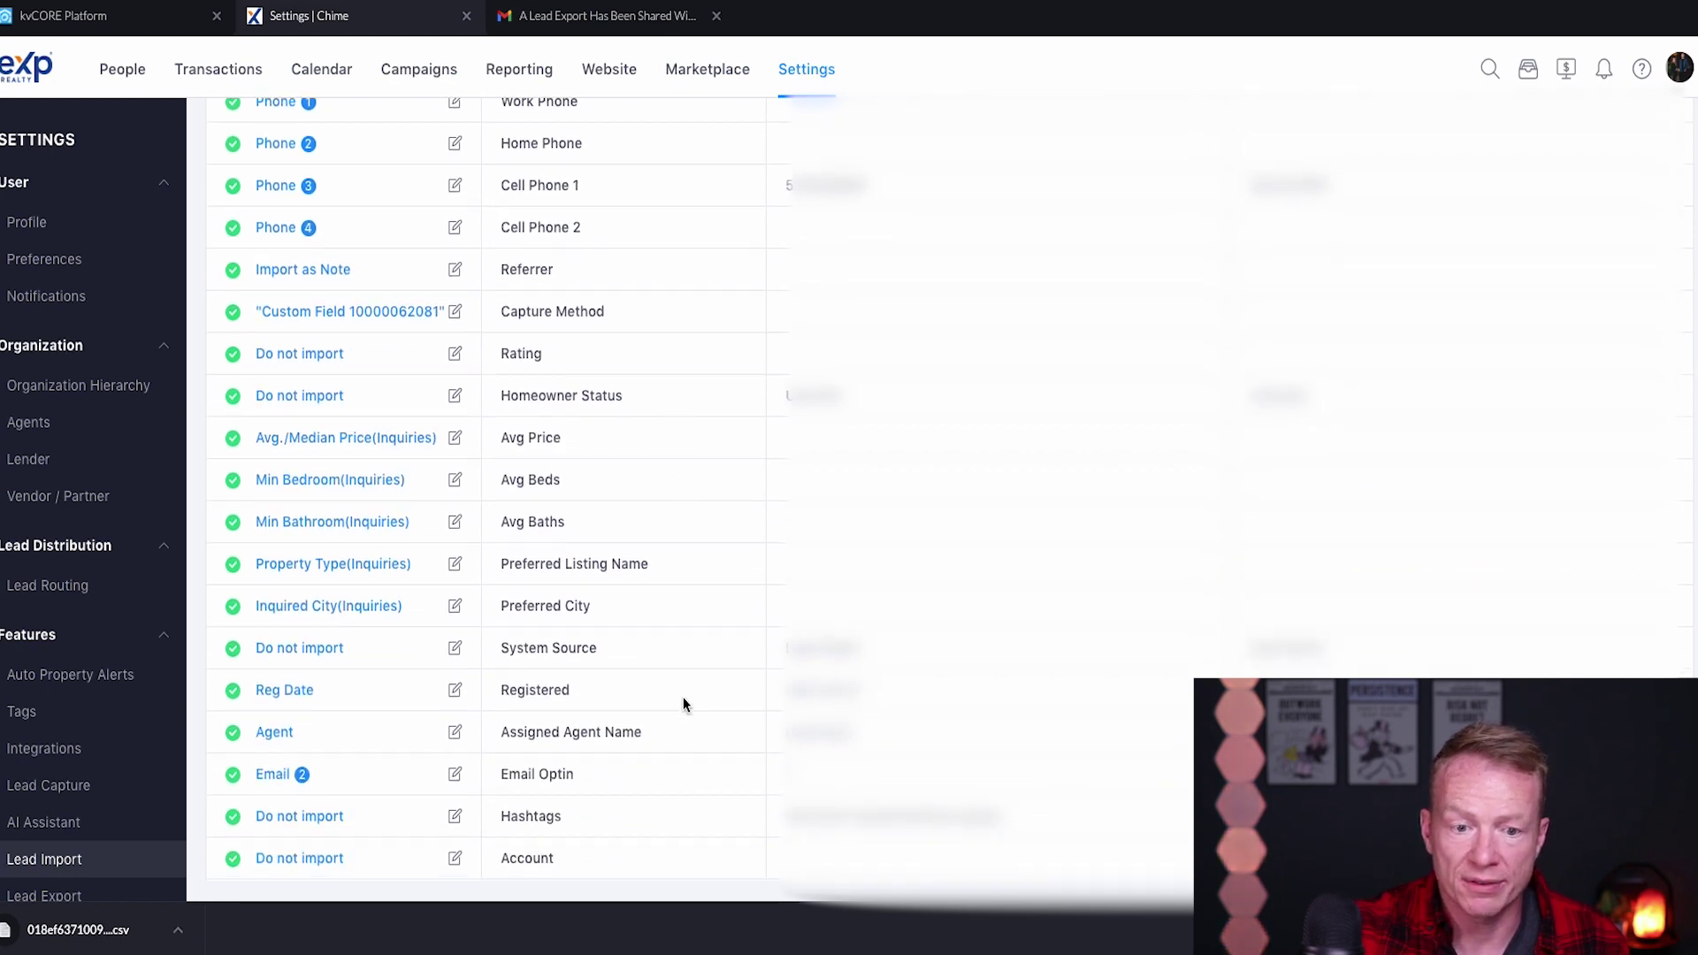
scroll(683, 700, "up", 8)
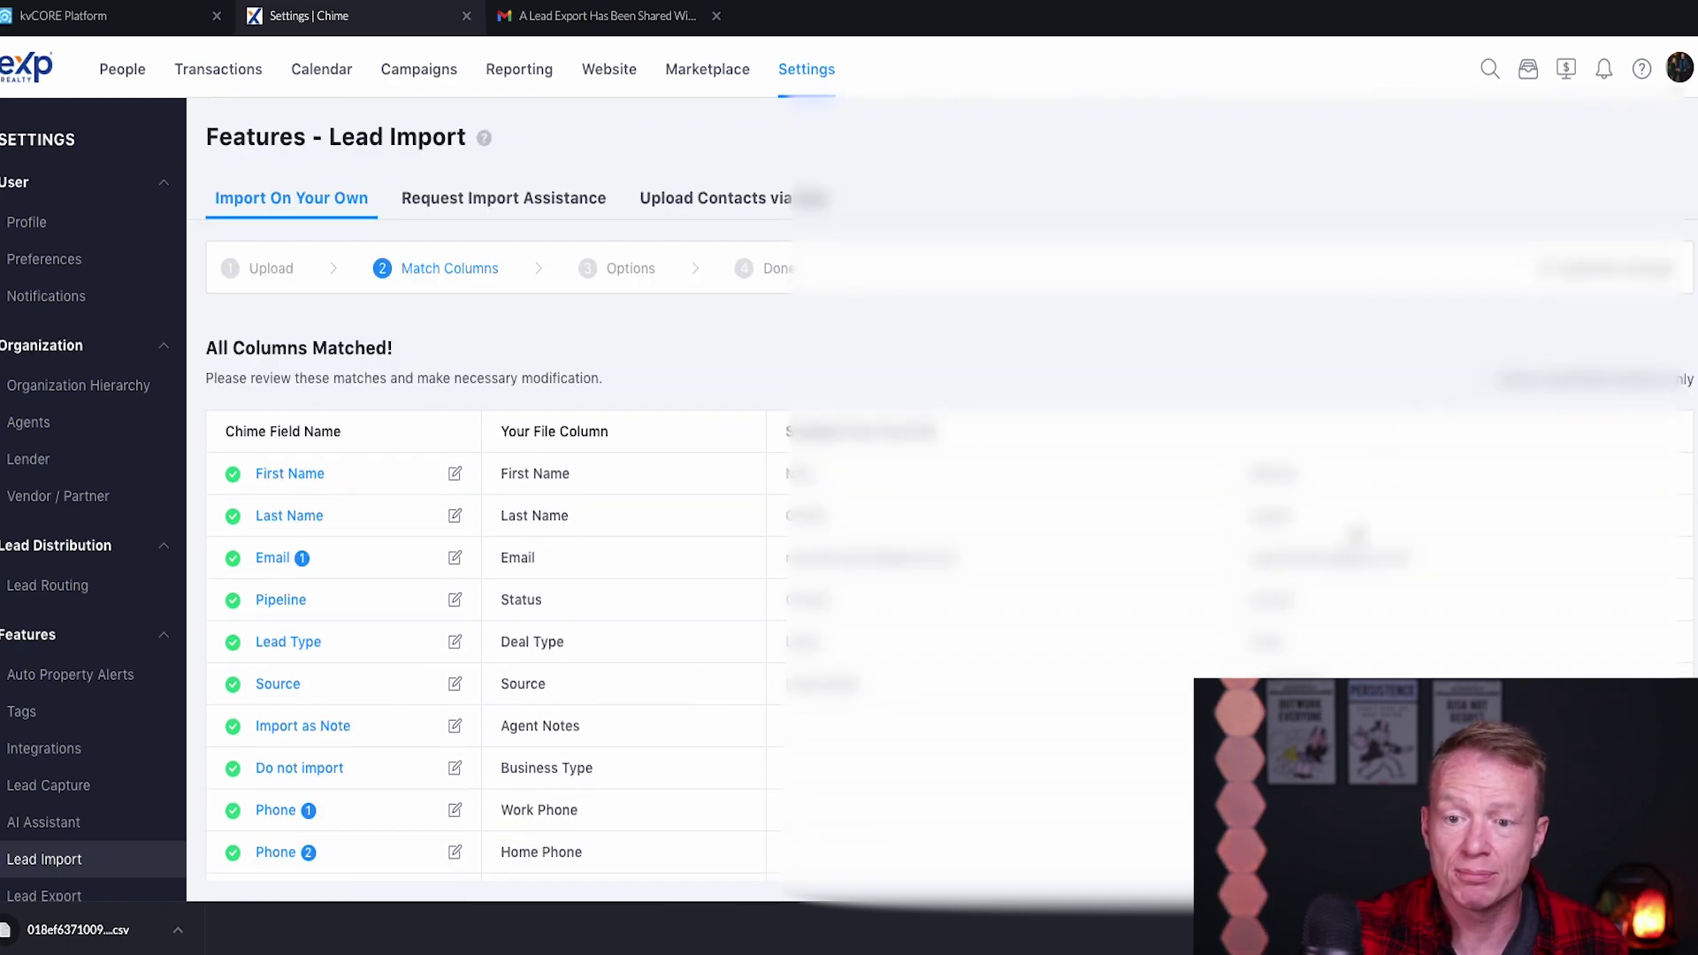
scroll(1362, 530, "right", 1)
scroll(1356, 536, "left", 1)
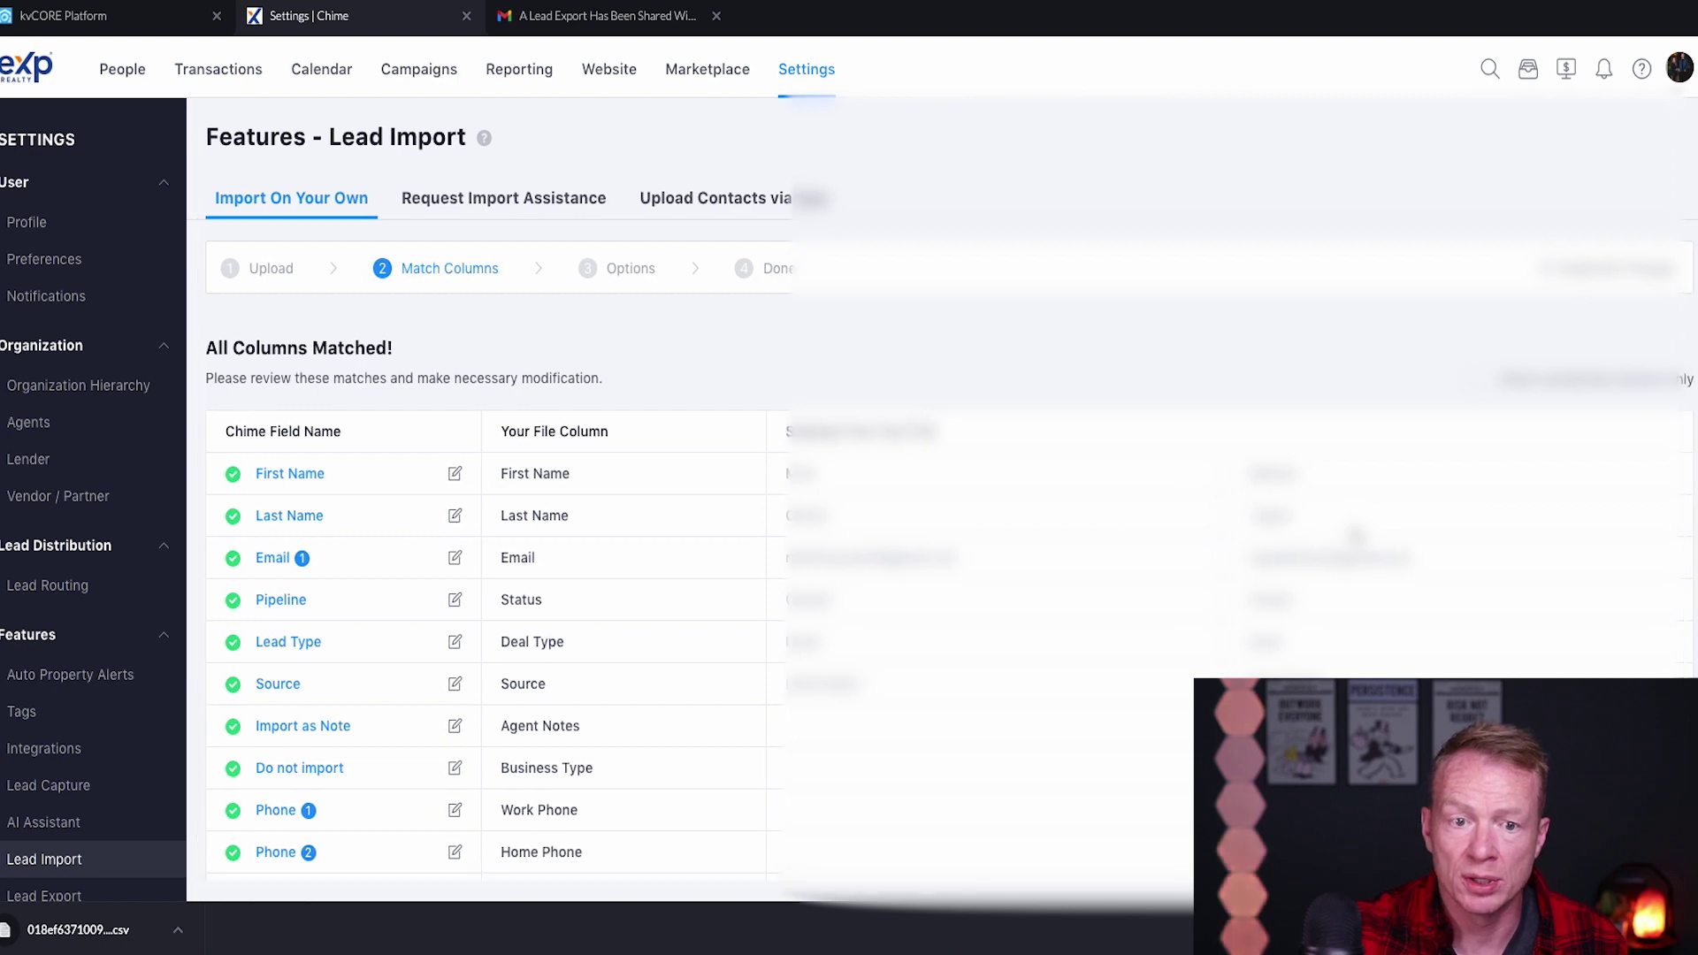
scroll(949, 501, "down", 3)
scroll(949, 501, "up", 3)
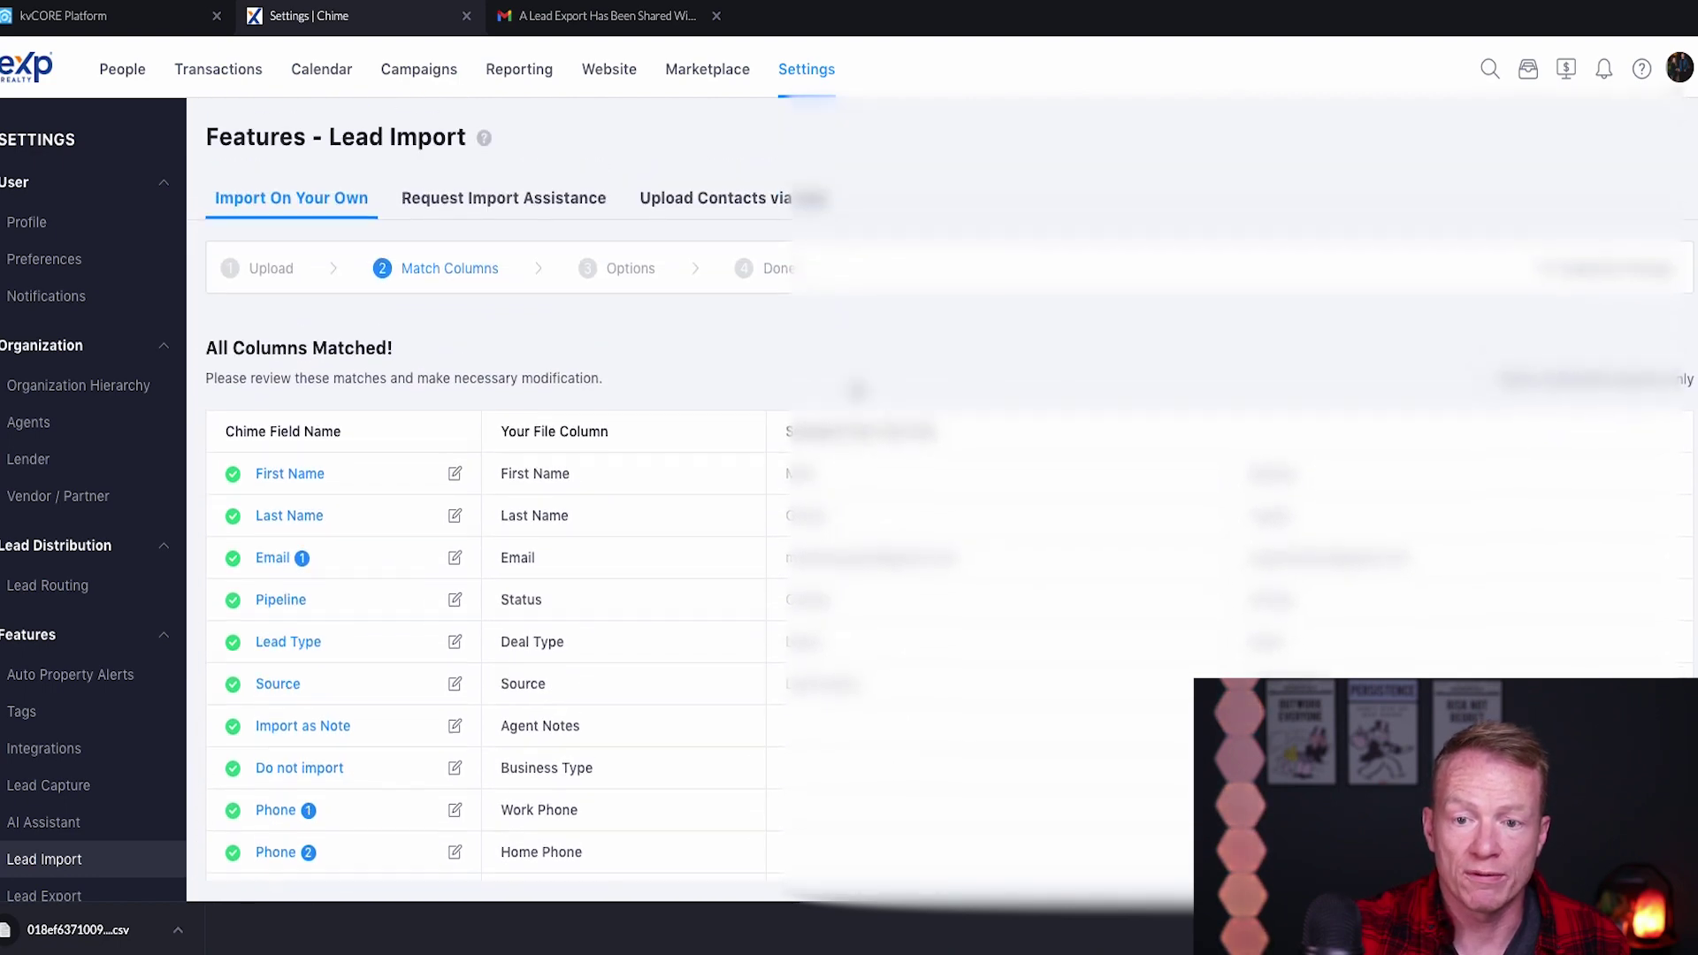
scroll(653, 575, "down", 4)
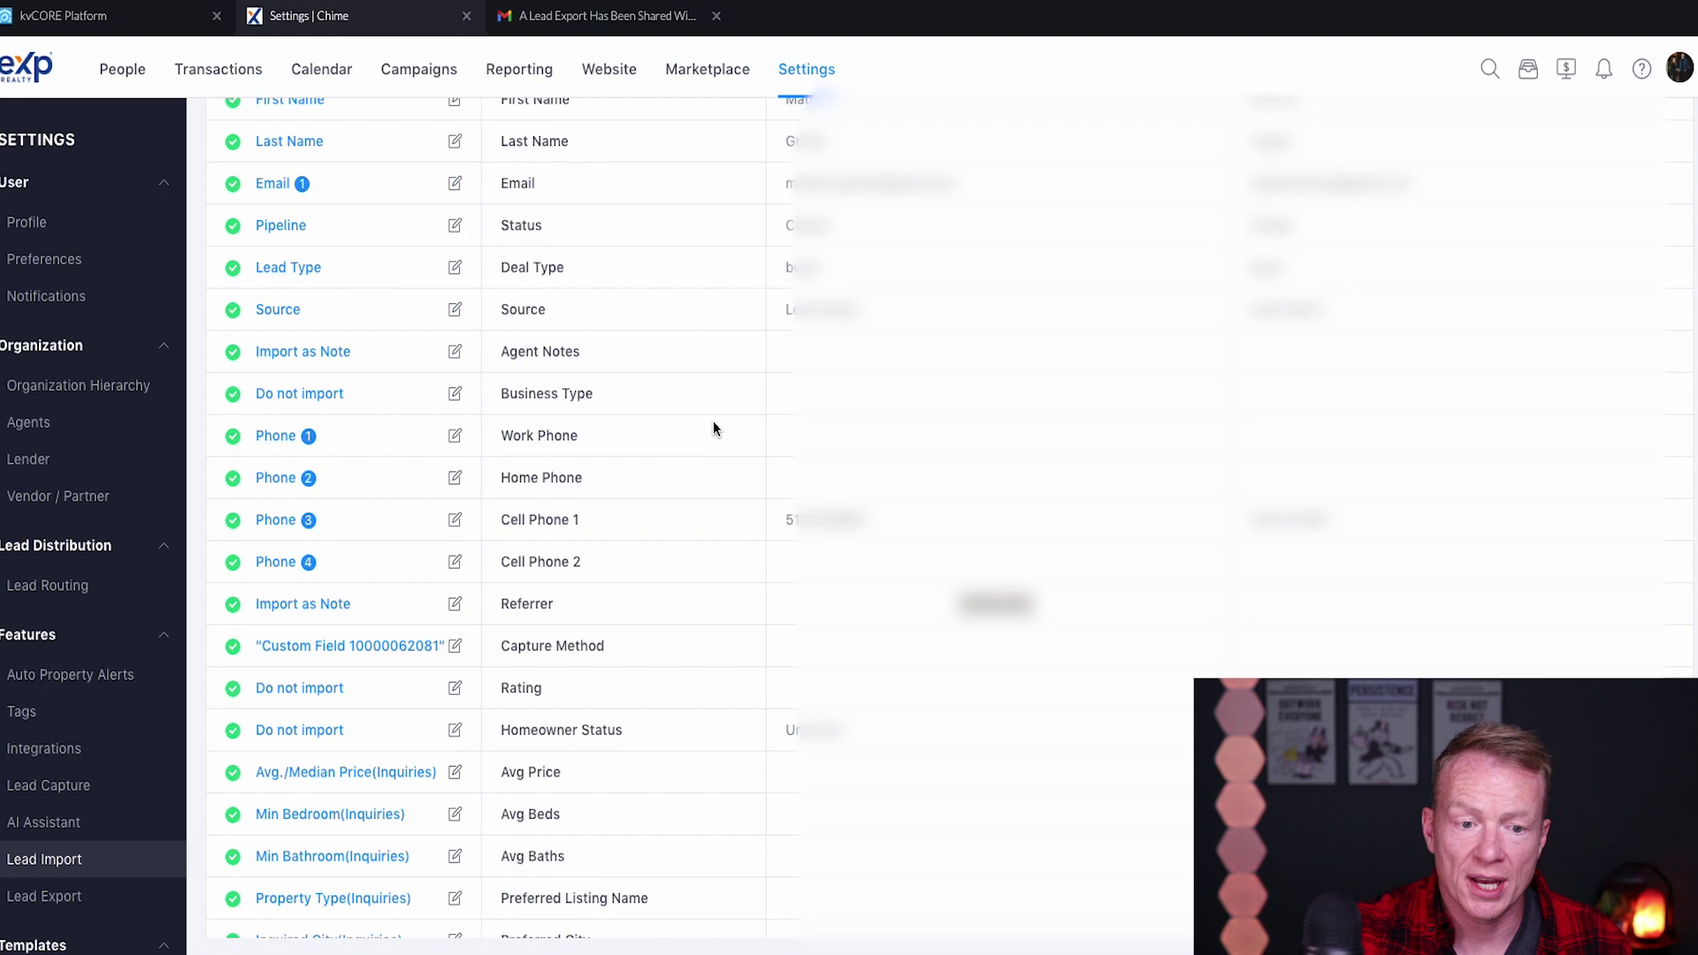
scroll(714, 423, "down", 20)
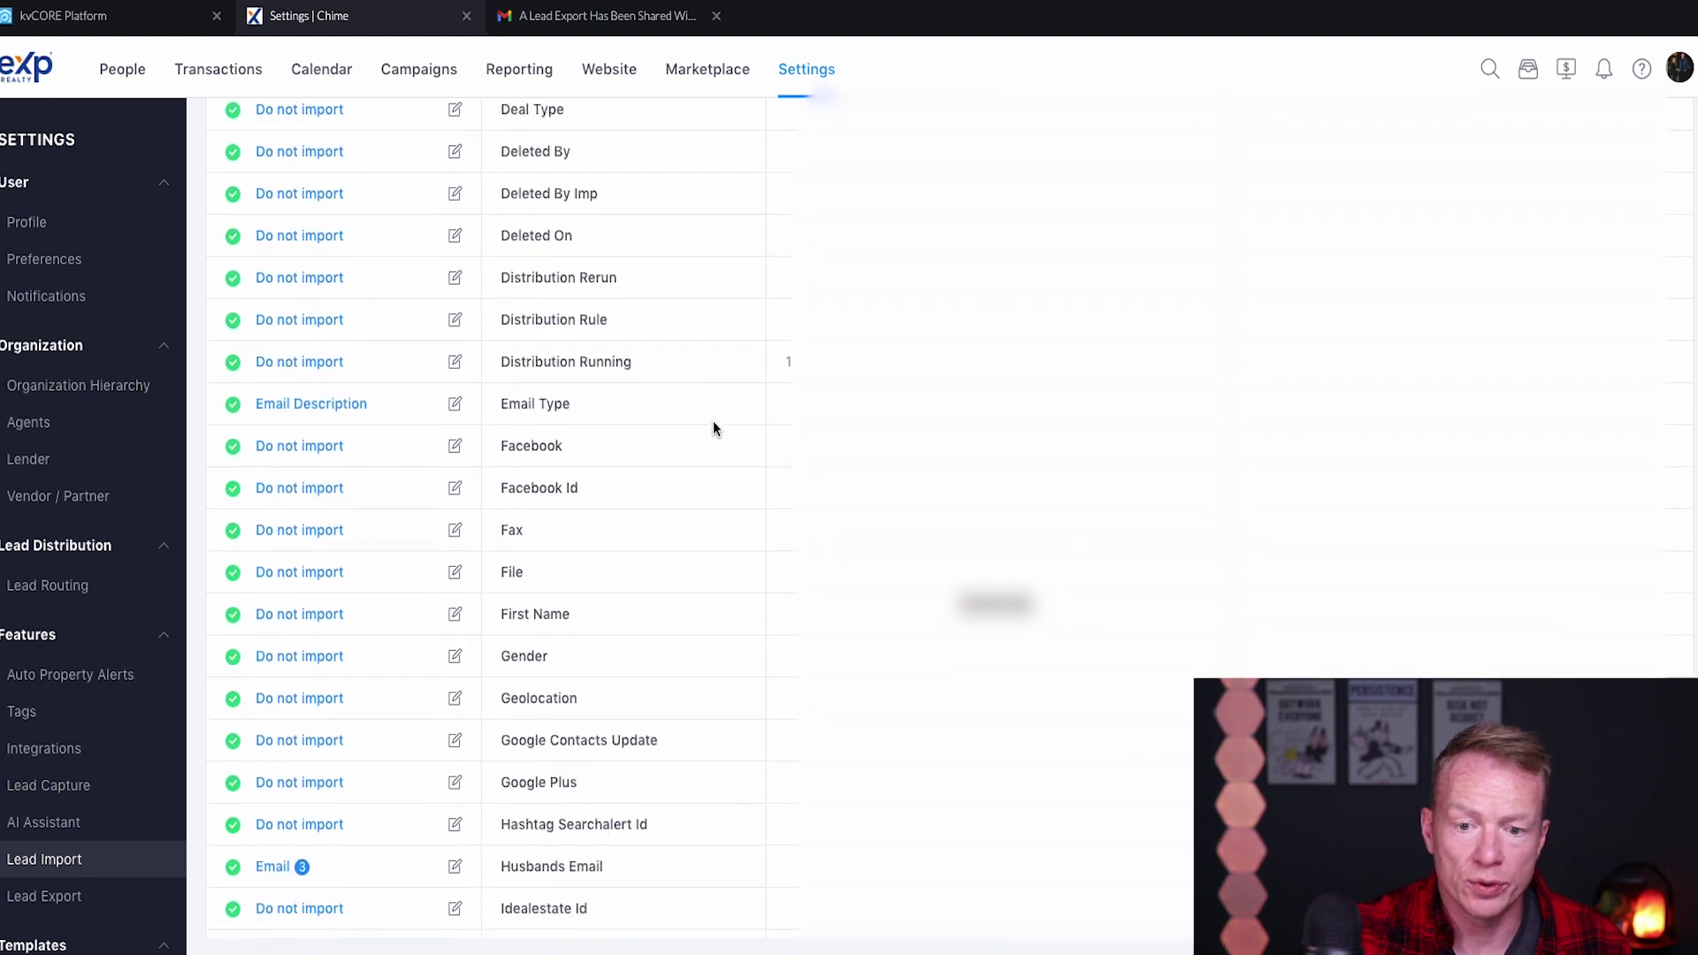
scroll(714, 429, "down", 20)
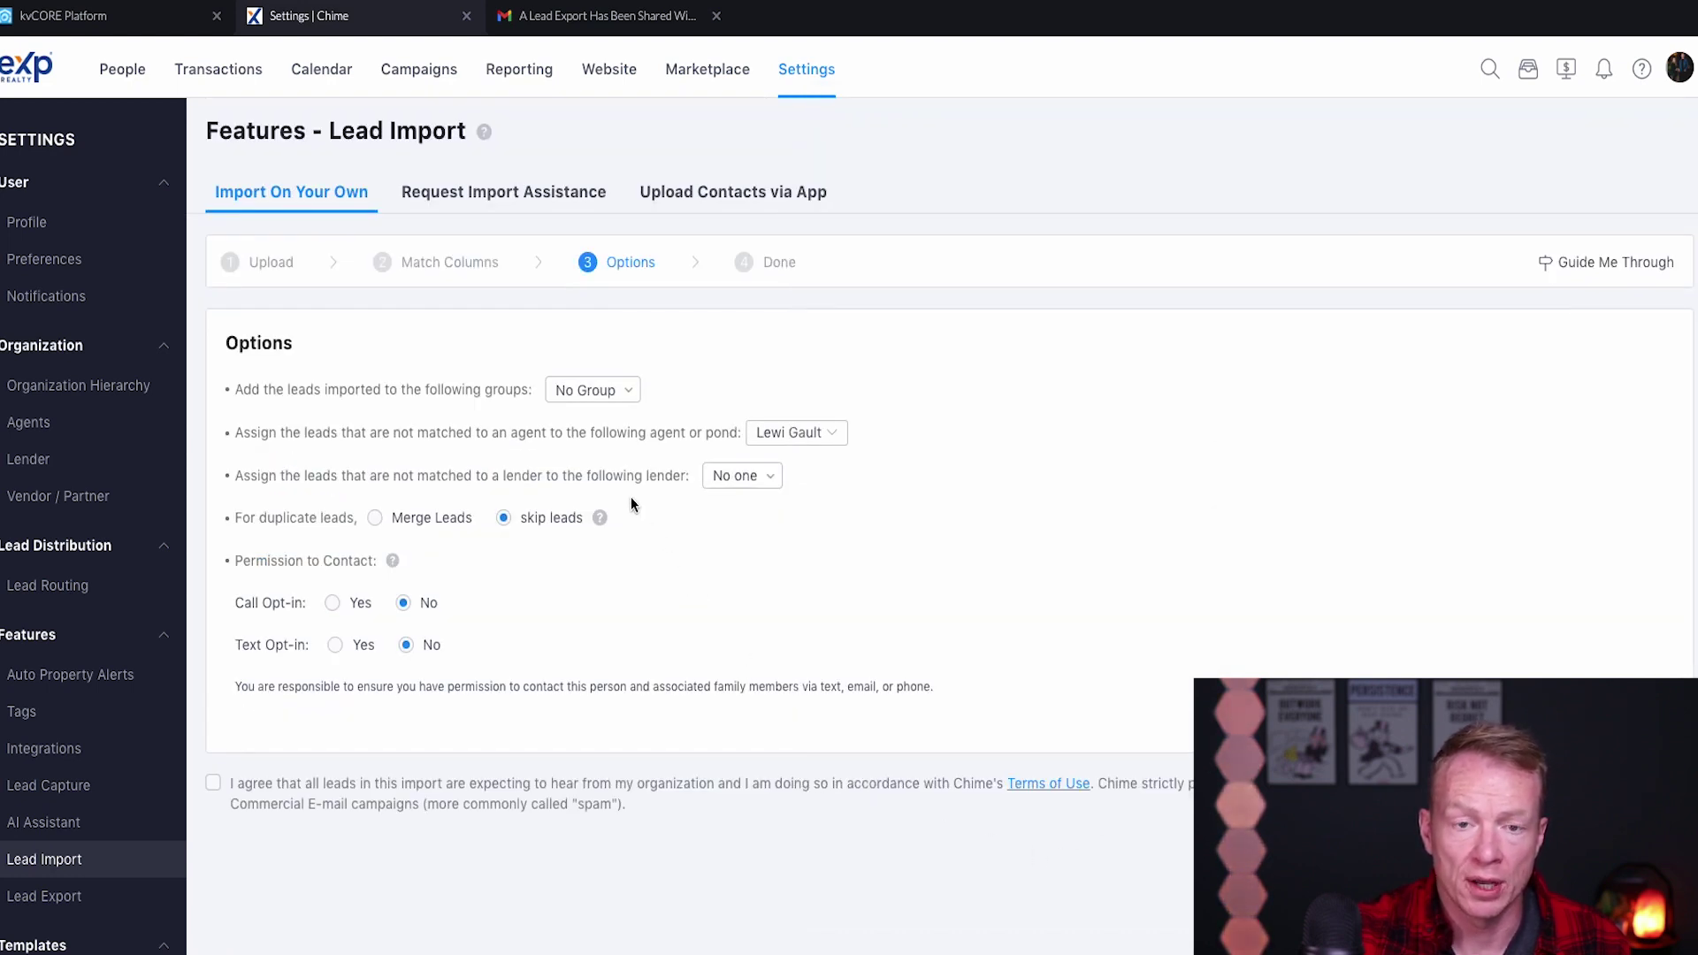
- Review the group and agent dropdowns, keeping No Group, and leave call opt-in at No
left_click(631, 392)
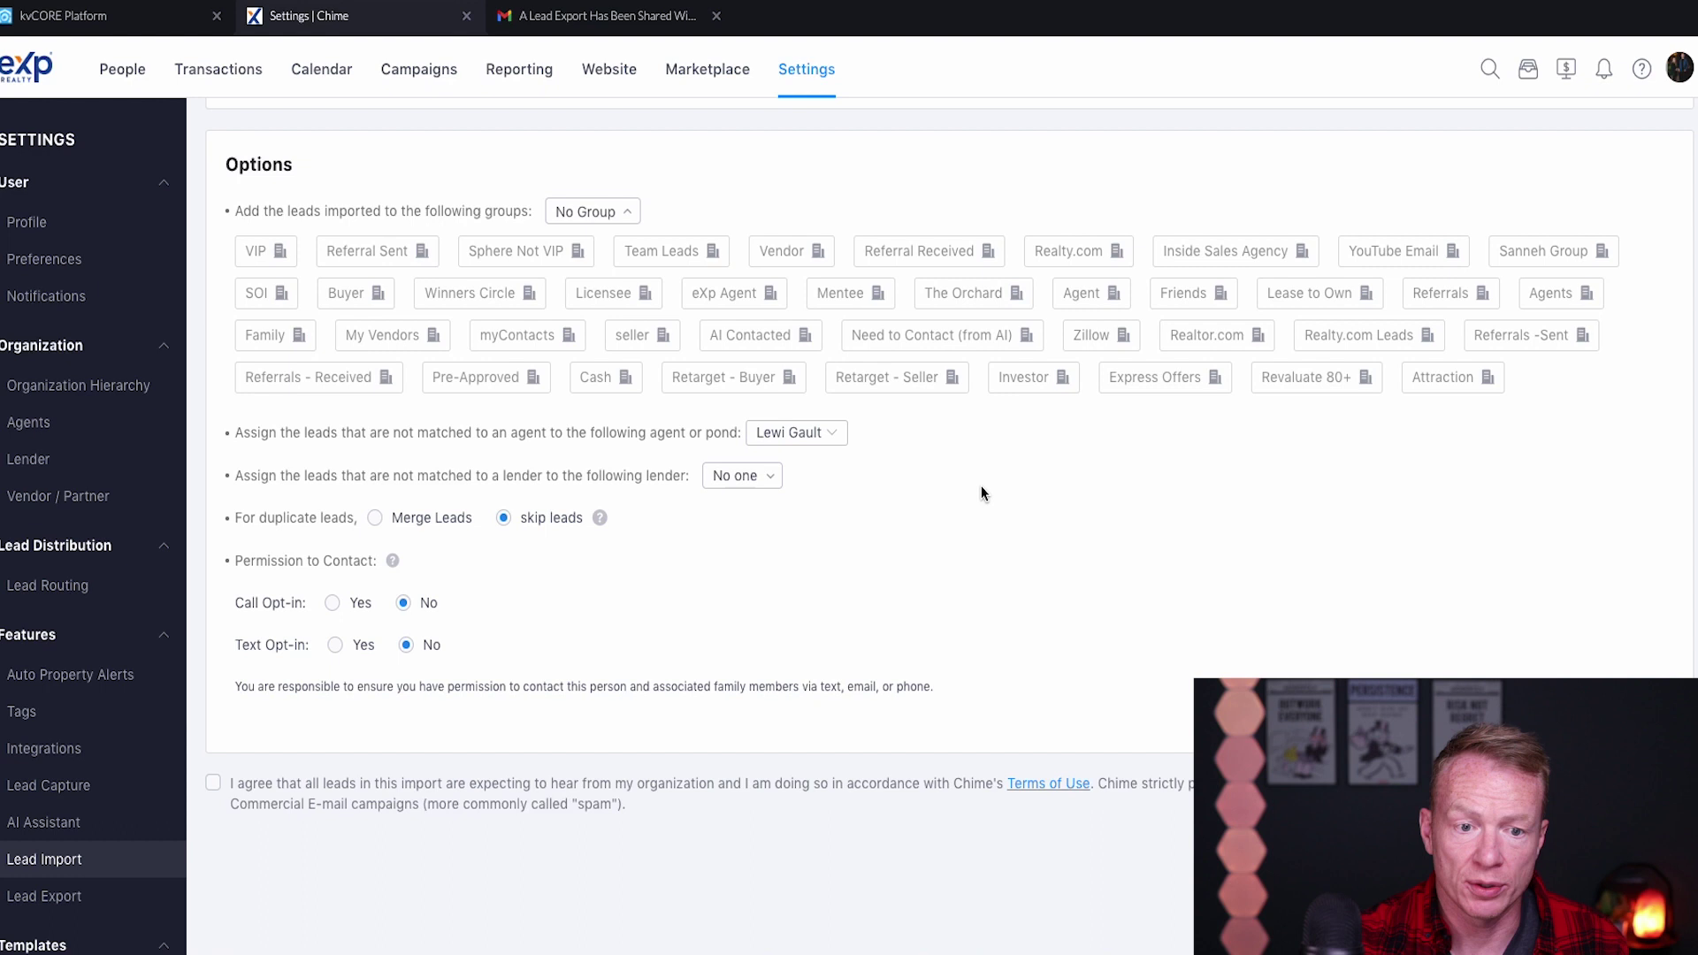
left_click(828, 433)
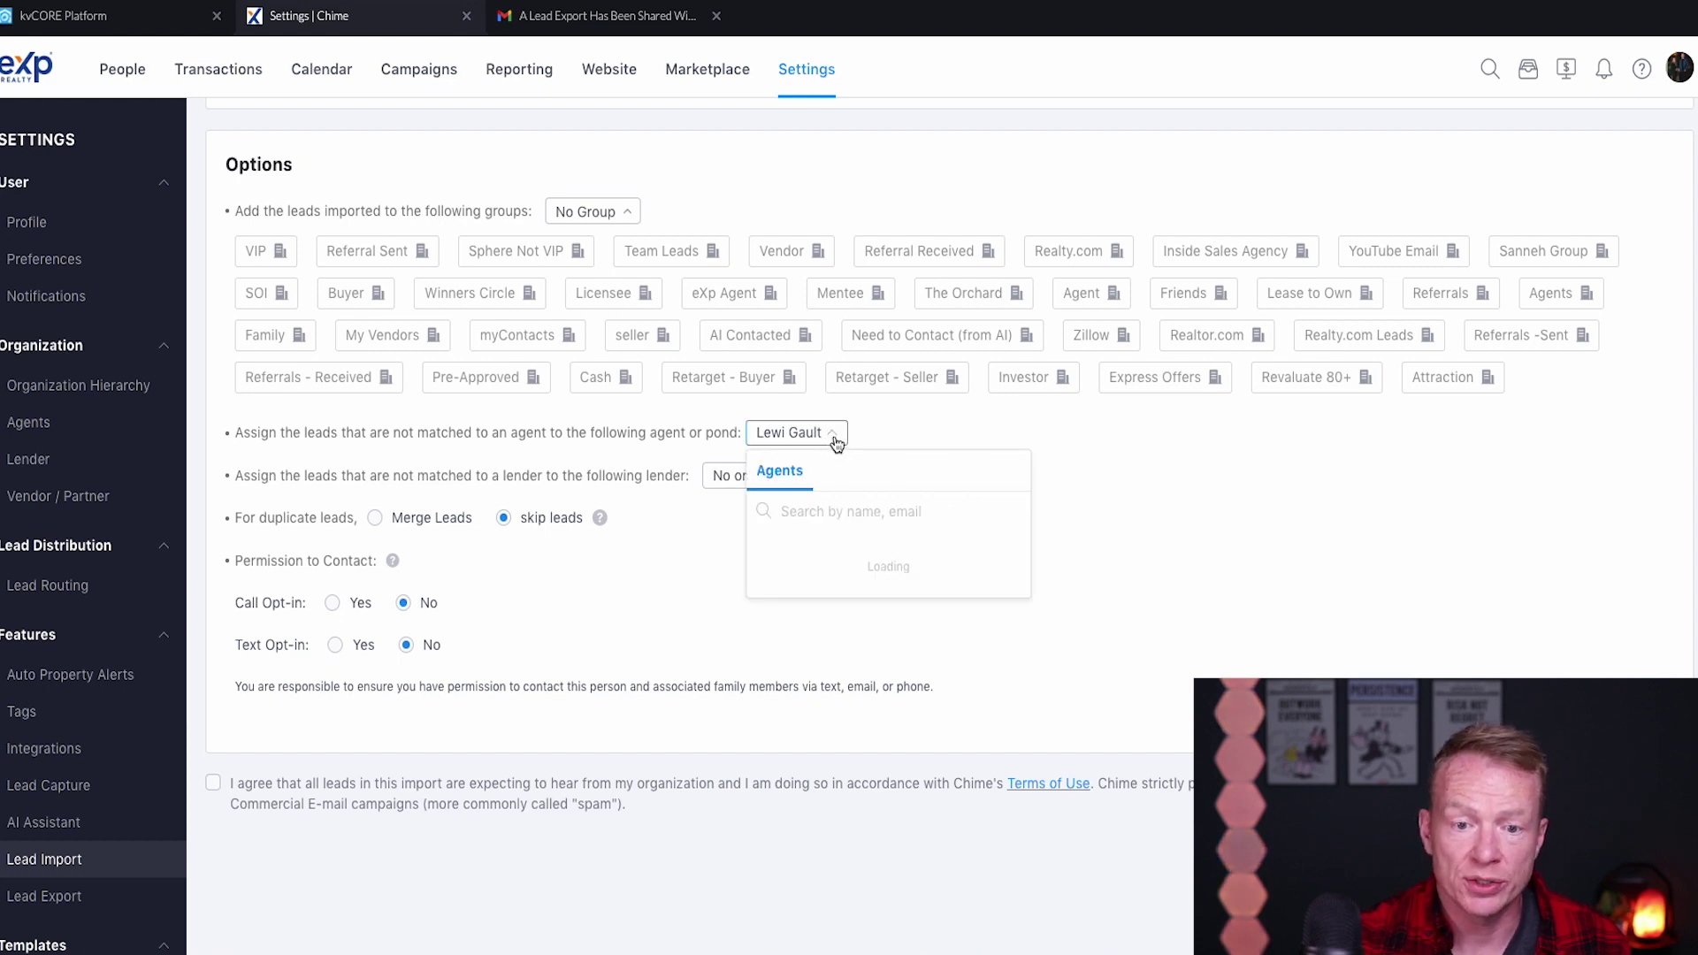
left_click(1129, 550)
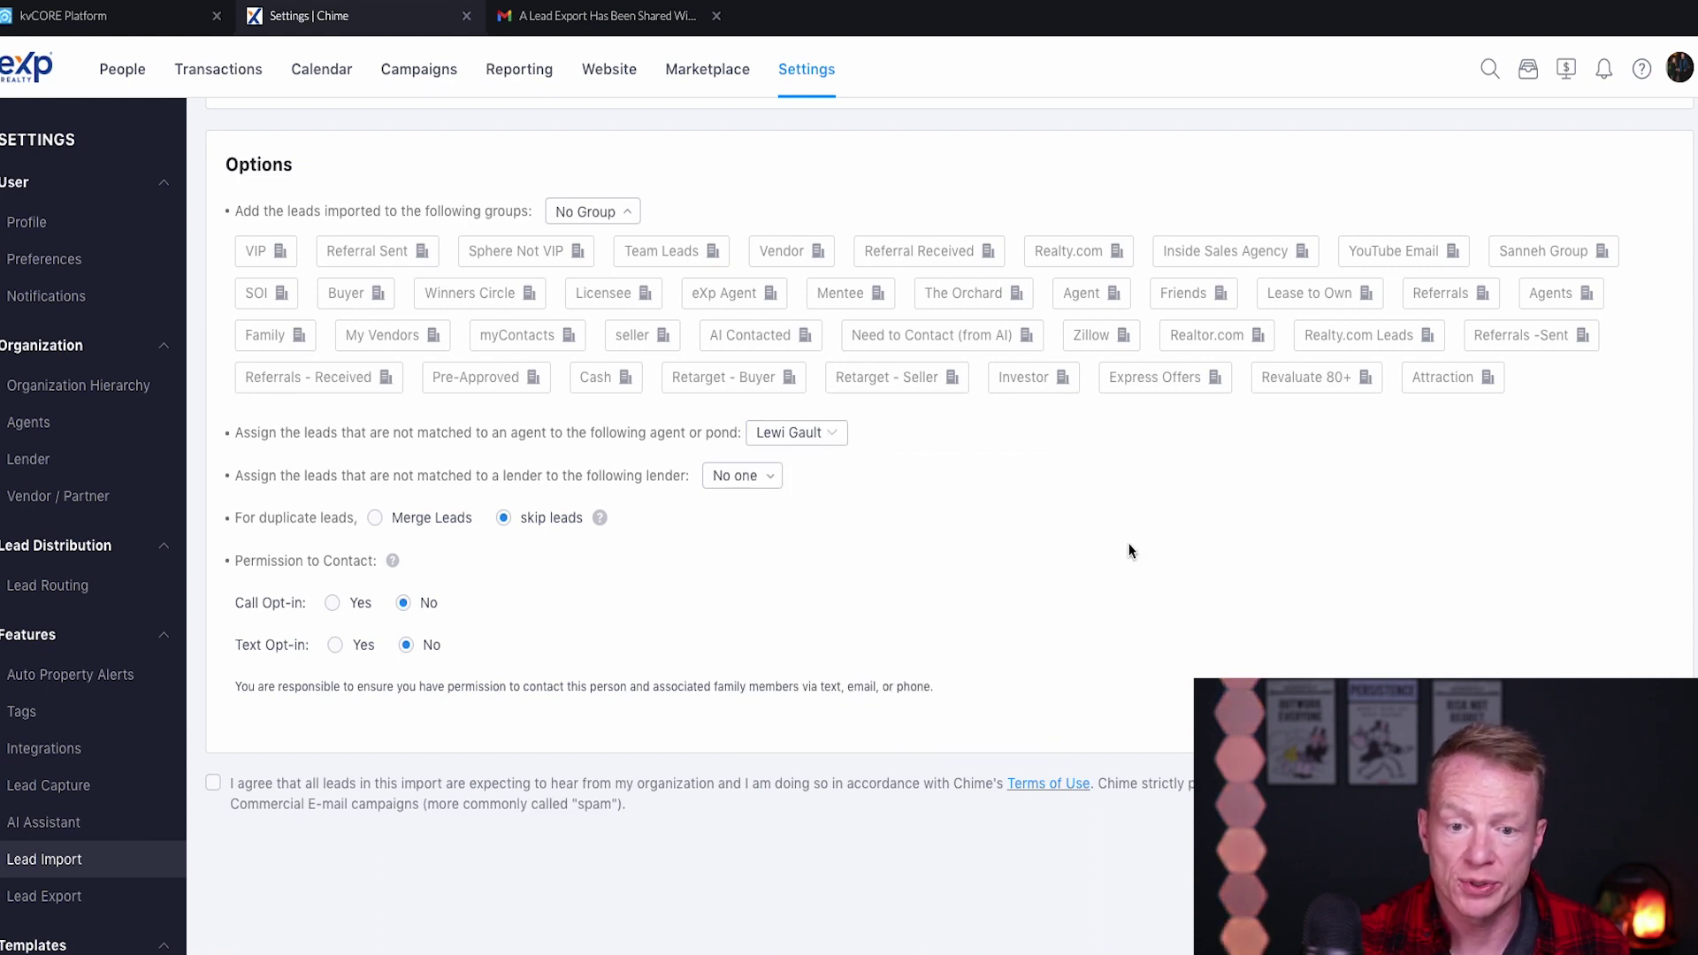
left_click(1035, 547)
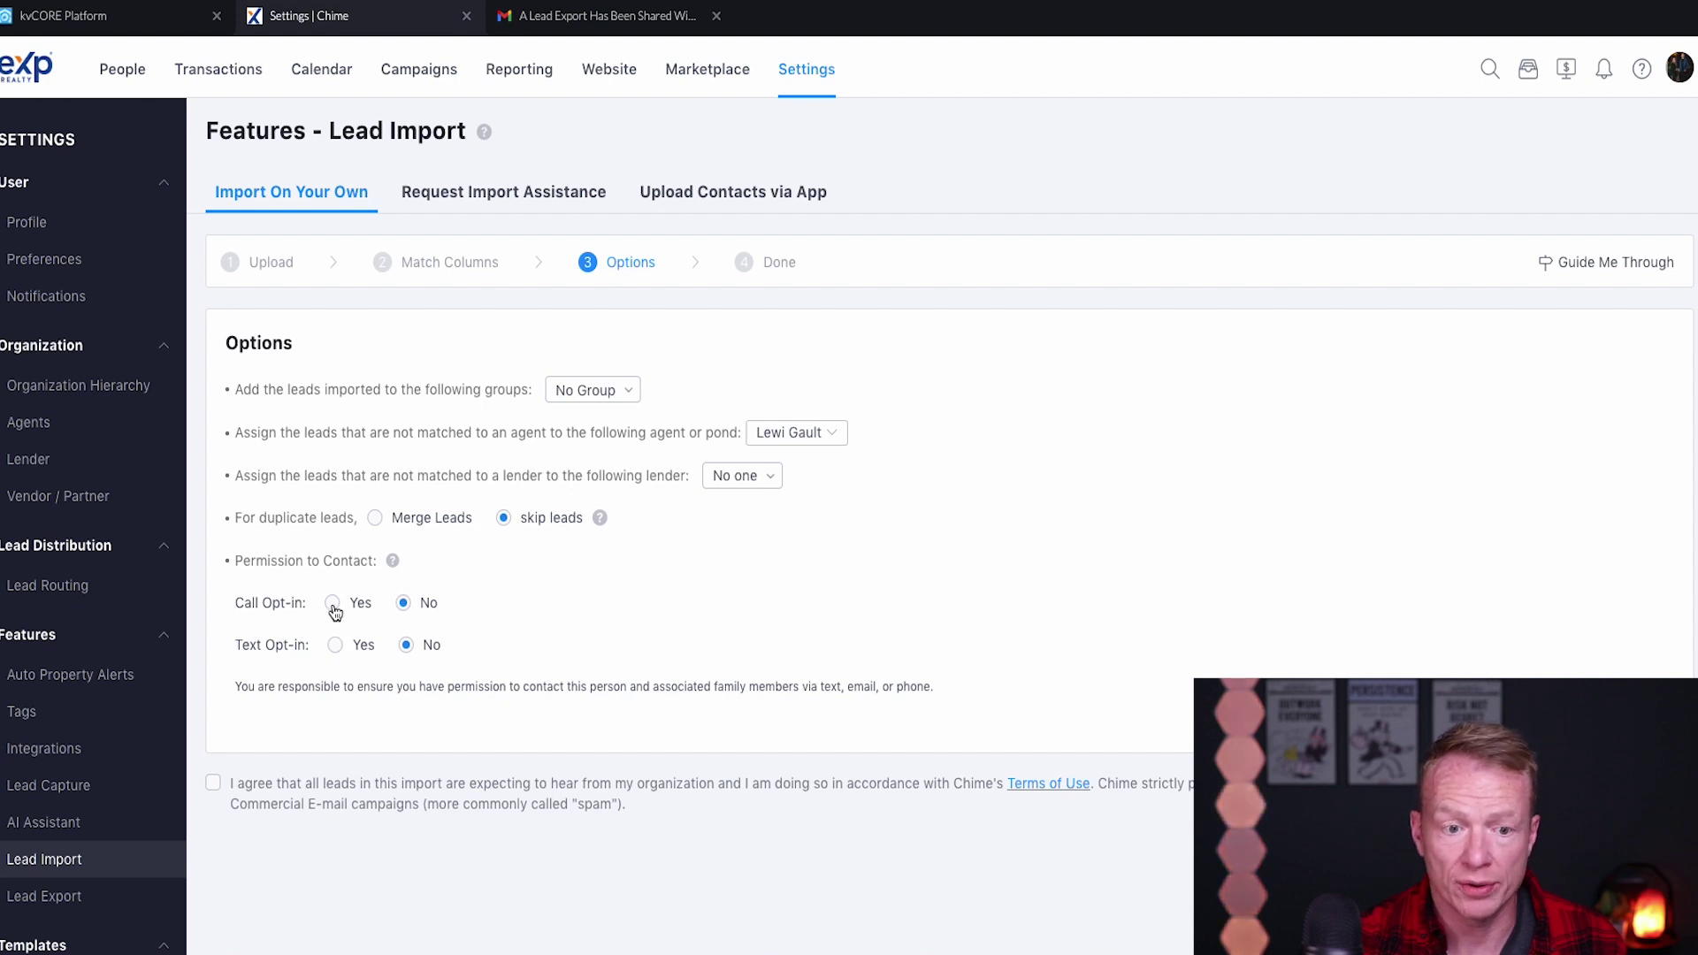
left_click(335, 647)
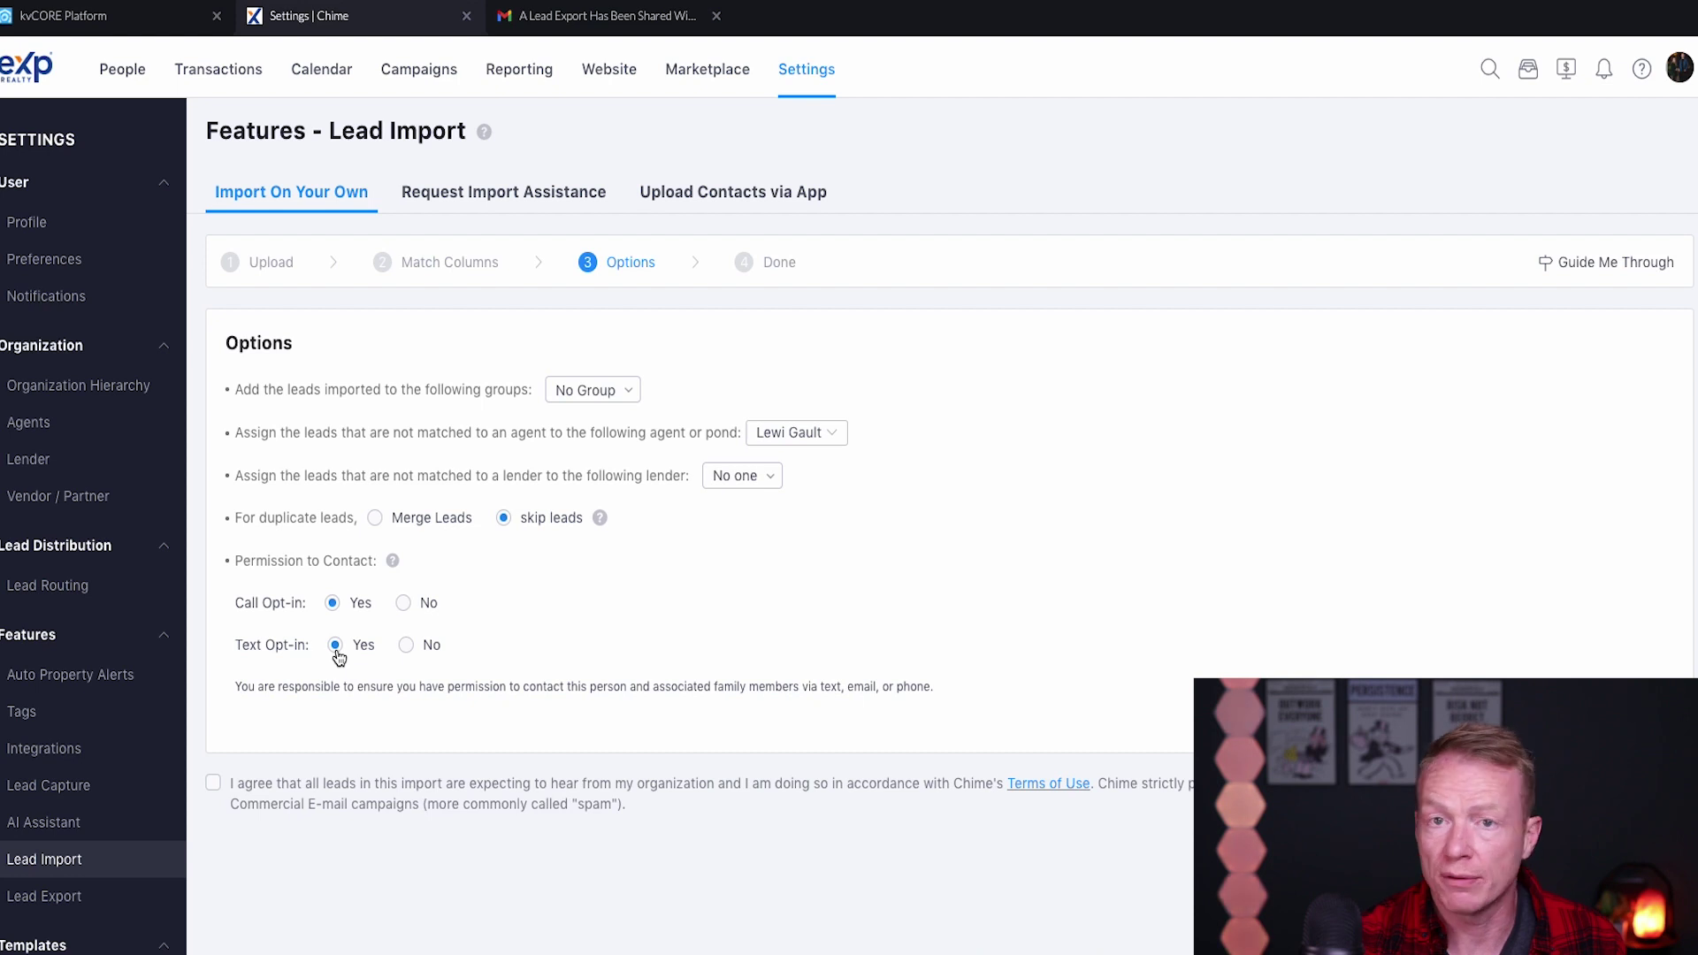
left_click(405, 603)
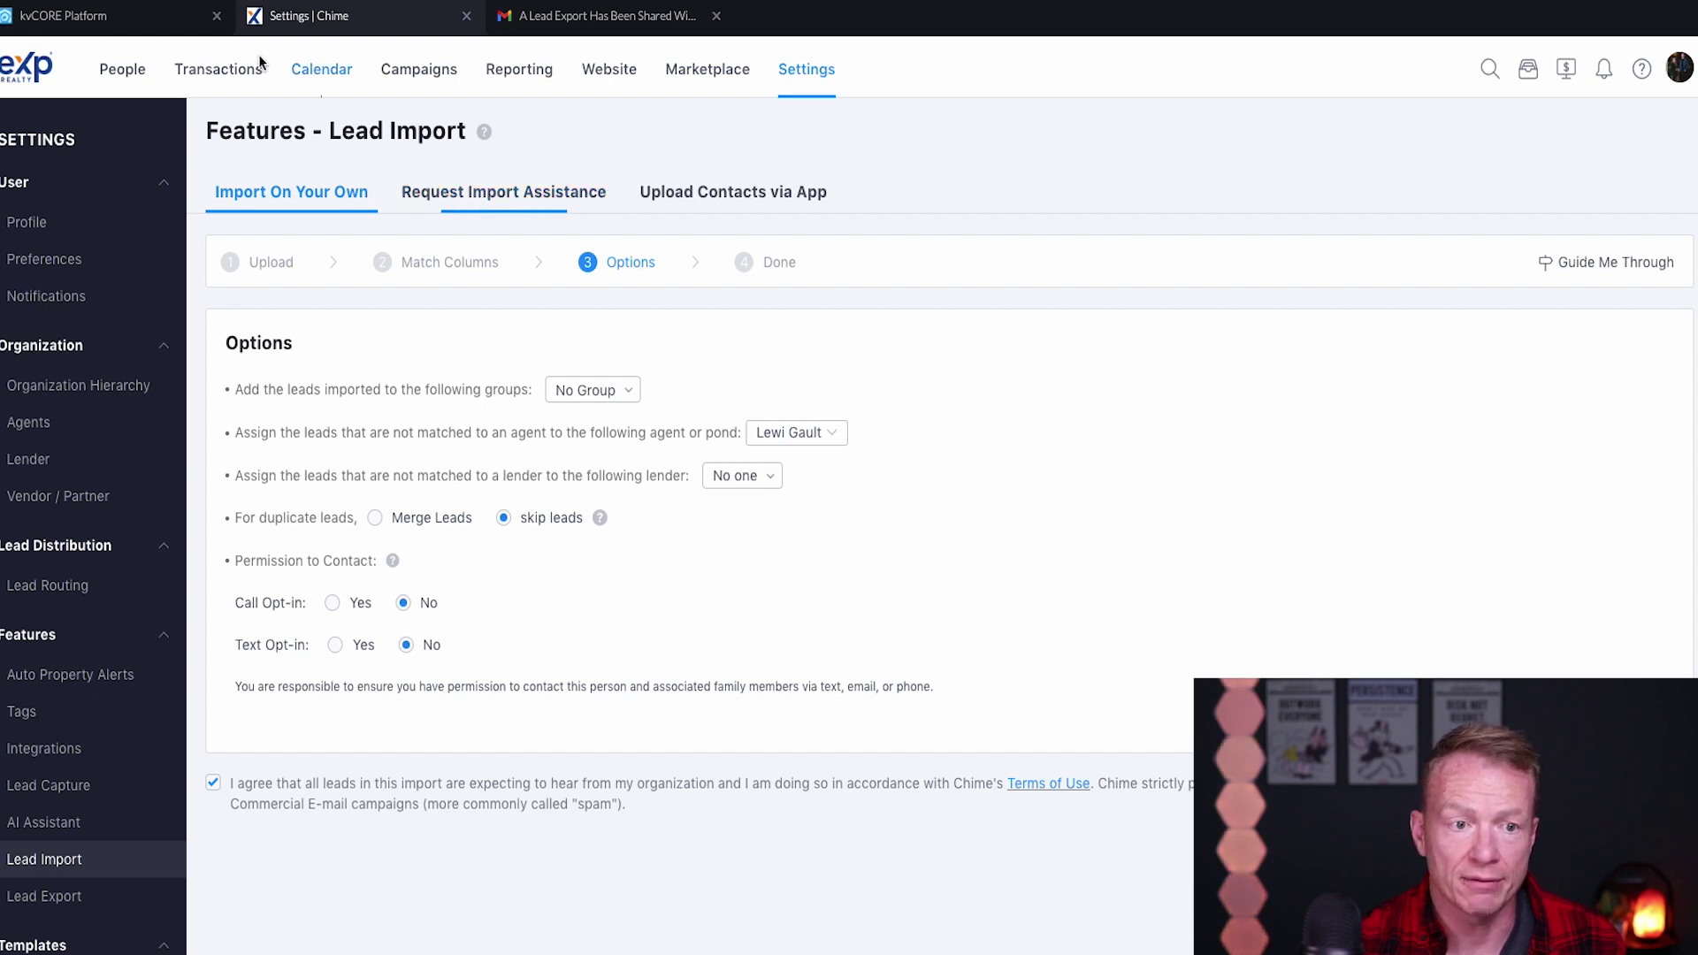
- Open the People leads list showing 108 leads under All Groups
left_click(122, 69)
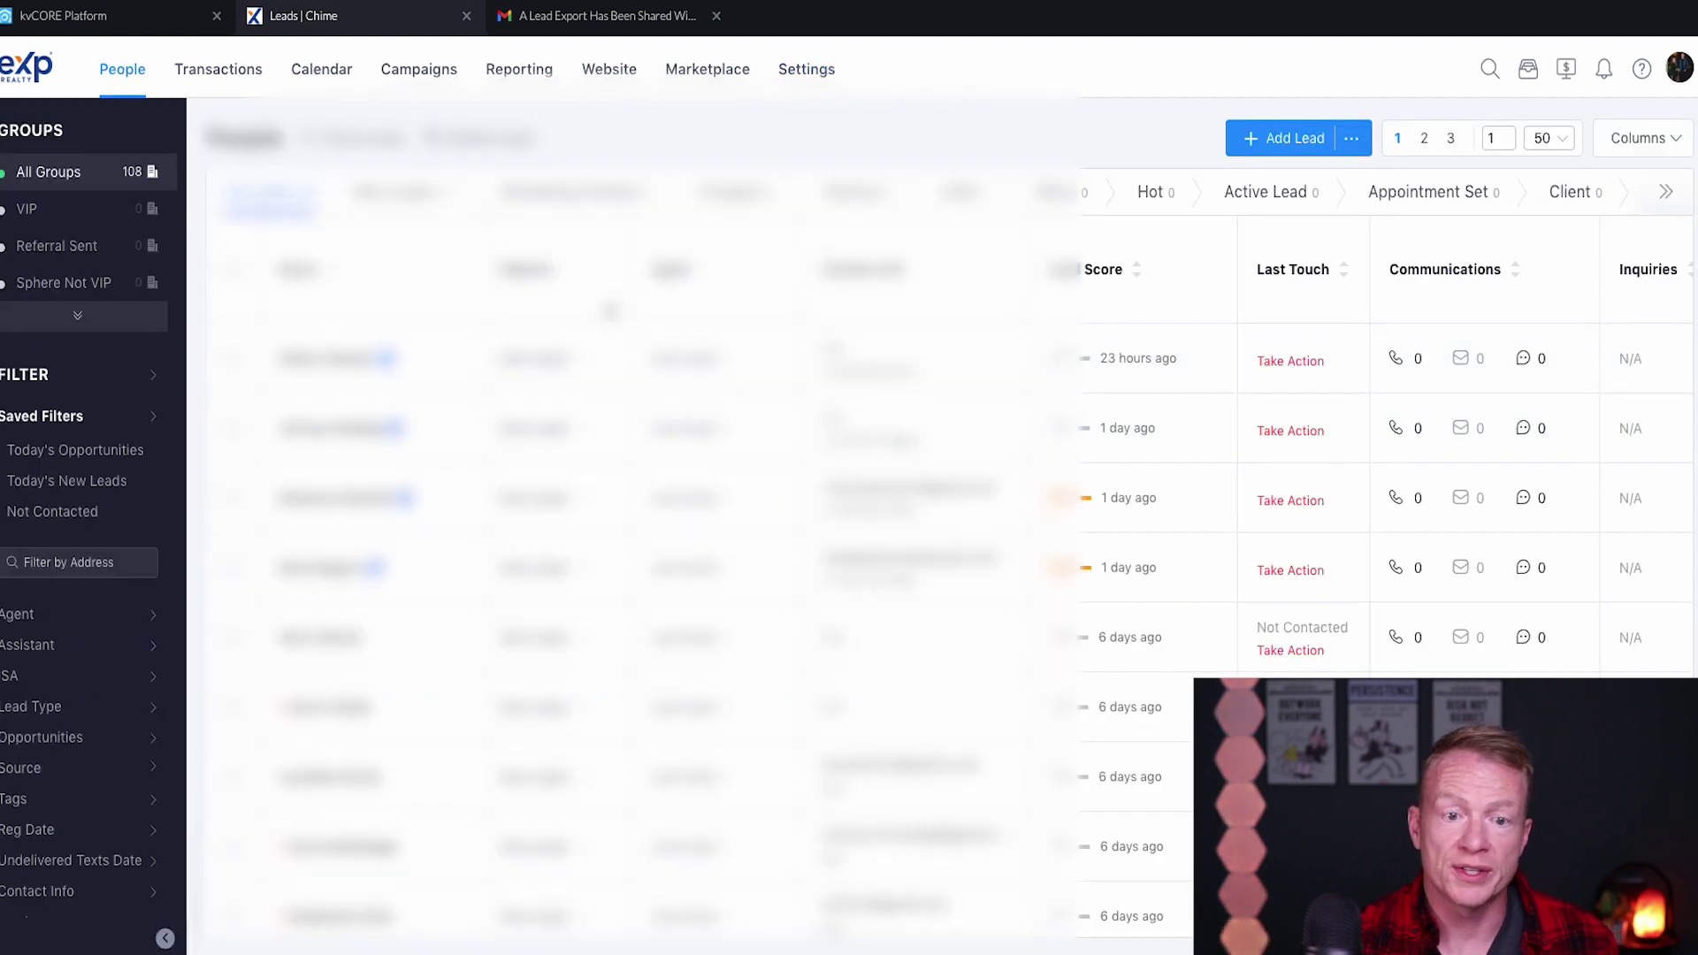